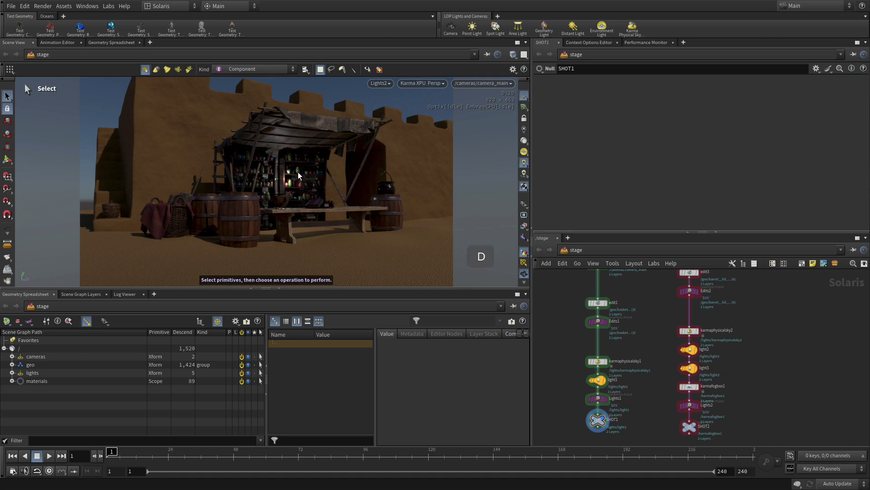
Step: Close the display options and choose Karma Render Settings from the Tab node search
key("d")
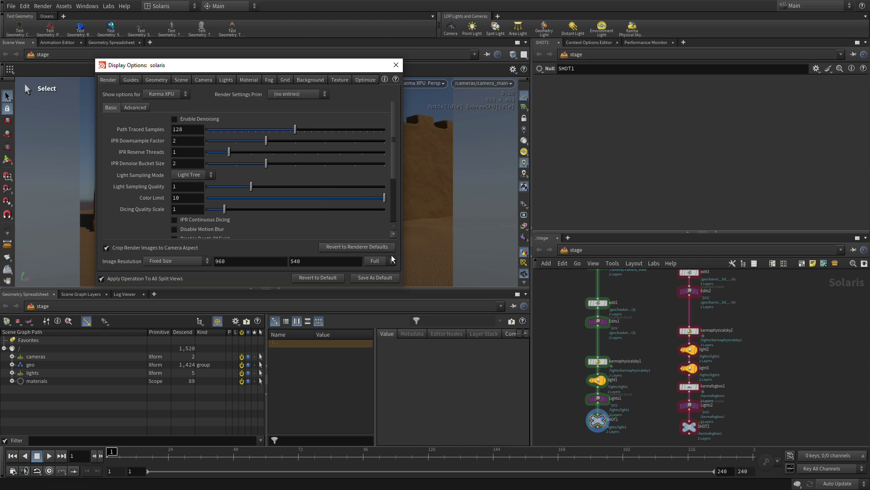
left_click(394, 65)
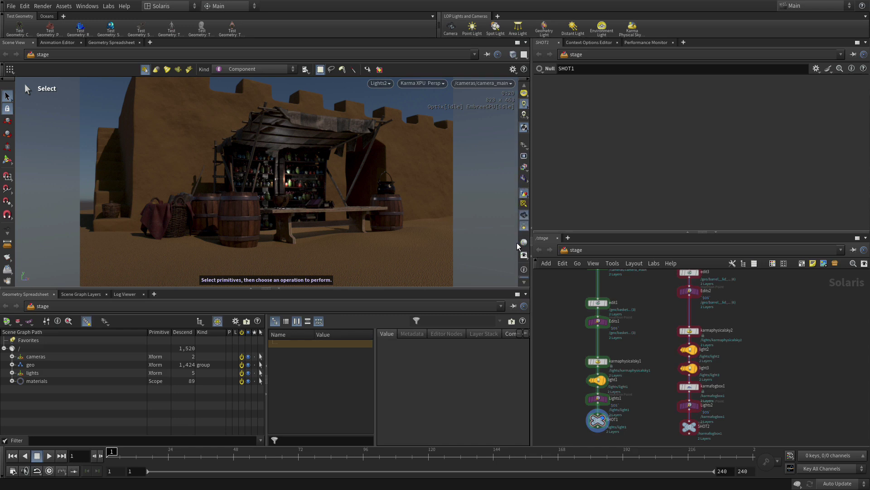
left_click(524, 244)
scroll(659, 405, "up", 4)
scroll(656, 374, "up", 4)
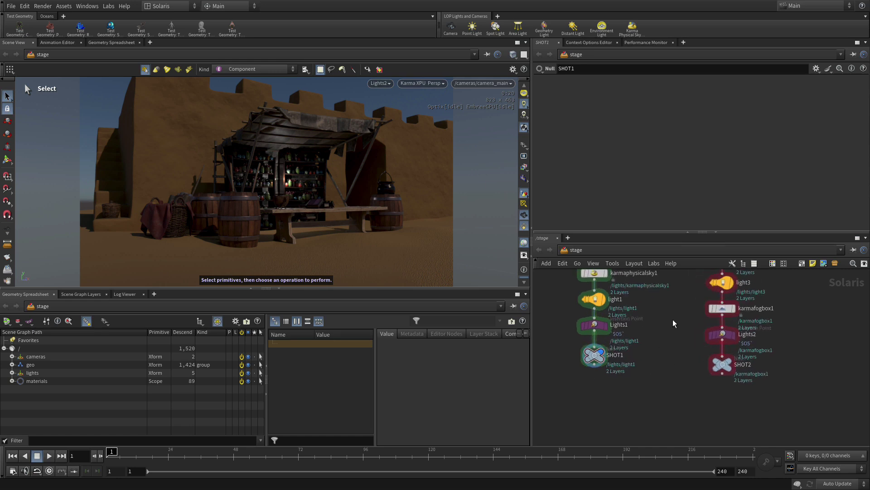
scroll(656, 347, "up", 2)
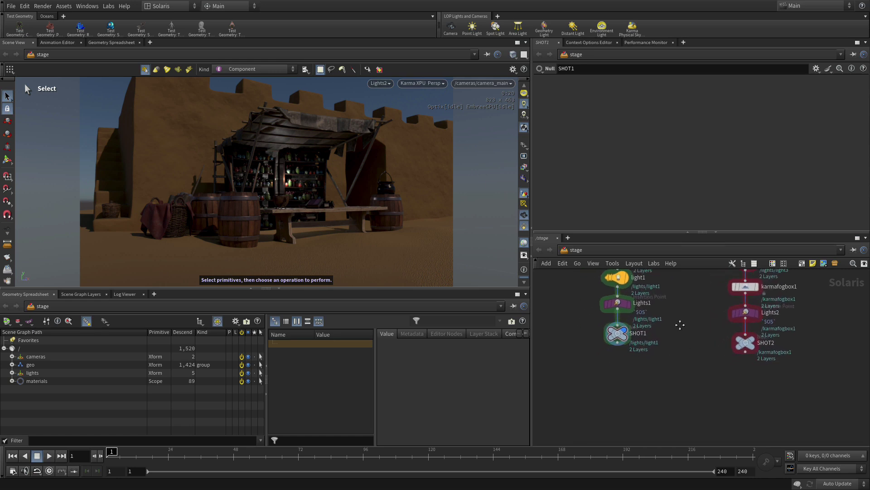
scroll(676, 329, "up", 3)
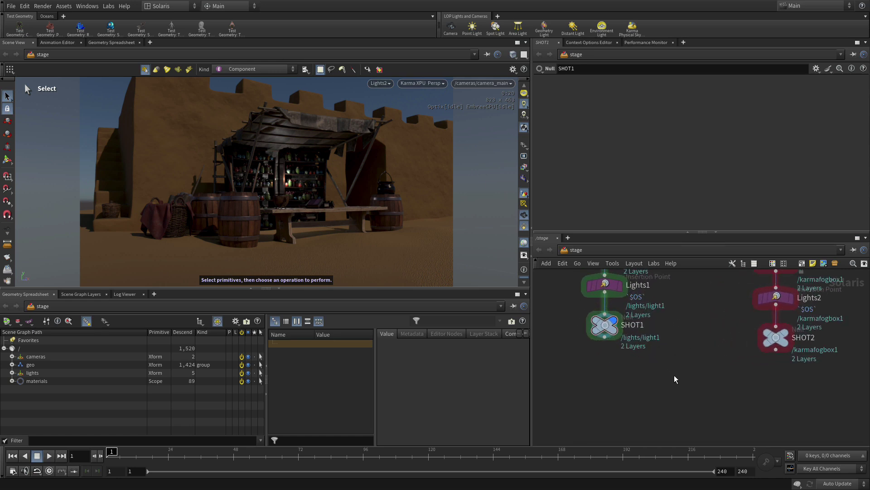
key("Tab")
key("Escape")
key("Return")
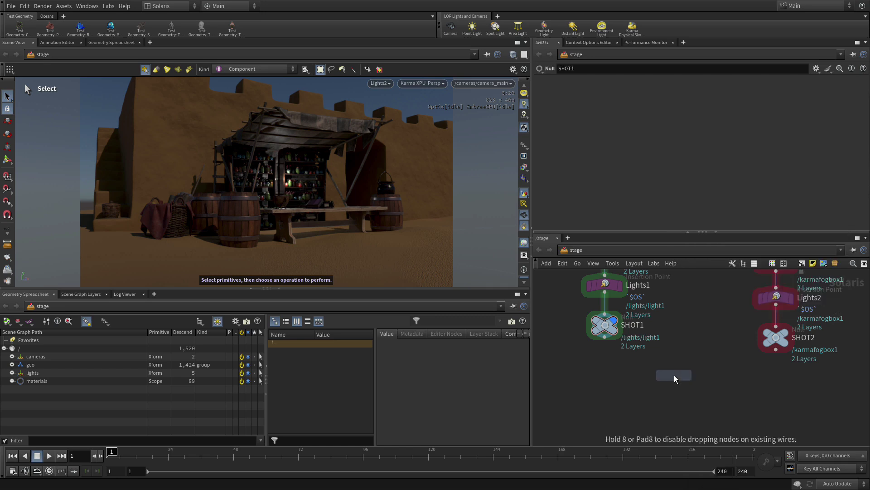
Step: Place the karmarendersettings node below SHOT1, wire SHOT1 into it, and set its display flag
left_click(607, 387)
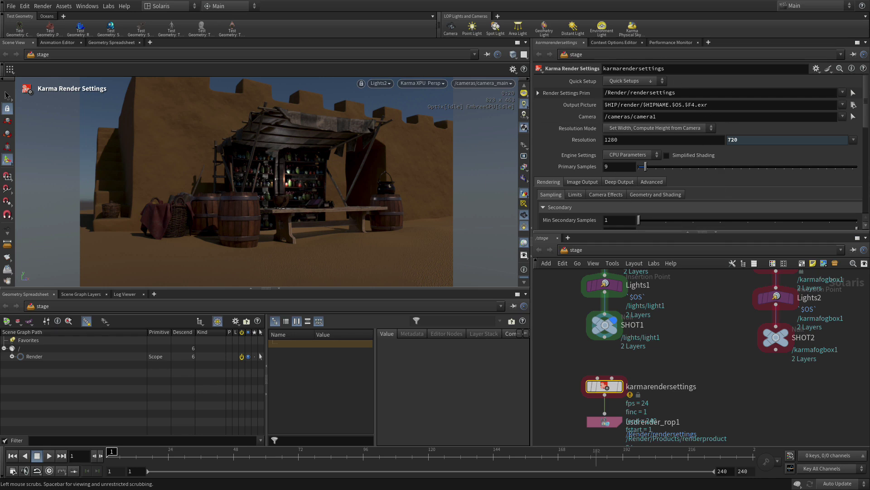
left_click(603, 426)
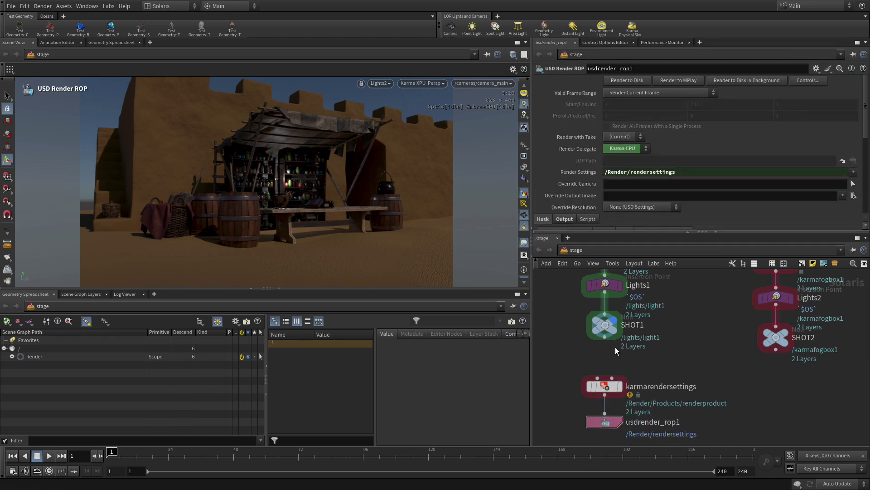
left_click_drag(605, 349, 598, 385)
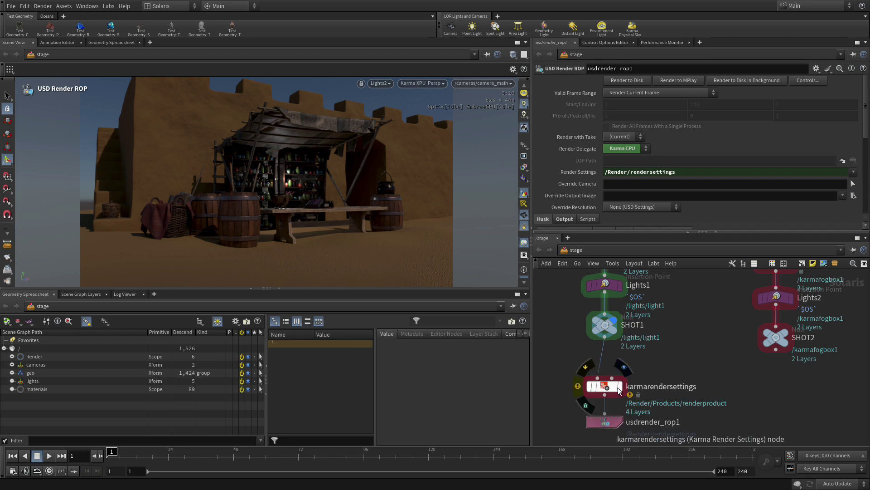
left_click(620, 388)
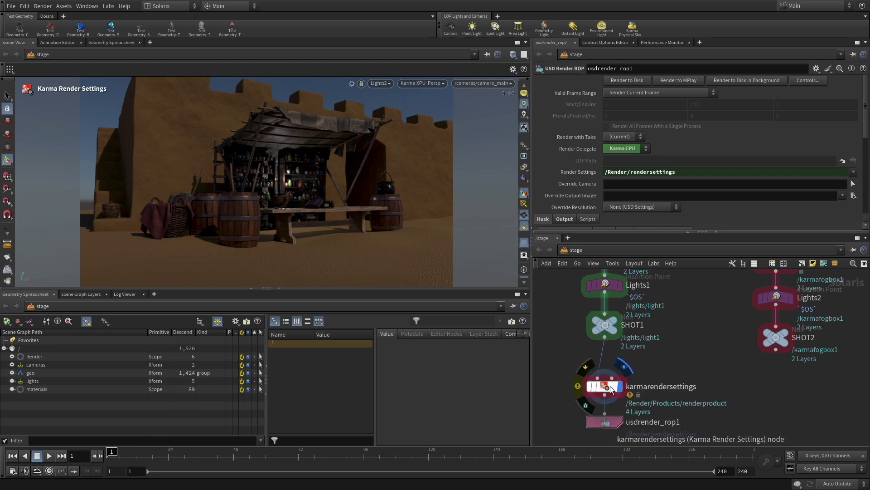
Step: Set the Karma render settings camera to /cameras/camera_main
left_click(611, 388)
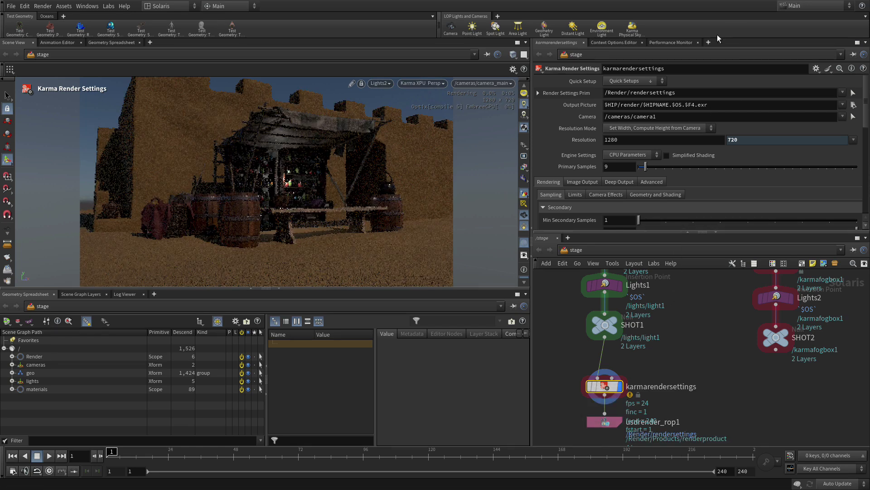
left_click(843, 117)
left_click(850, 129)
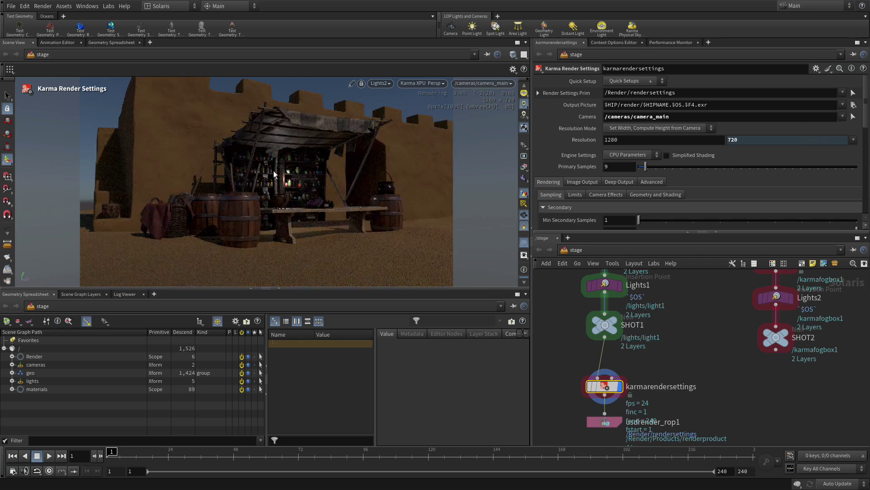
Step: Open the display options and keep /Render/rendersettings as the render settings prim
key("d")
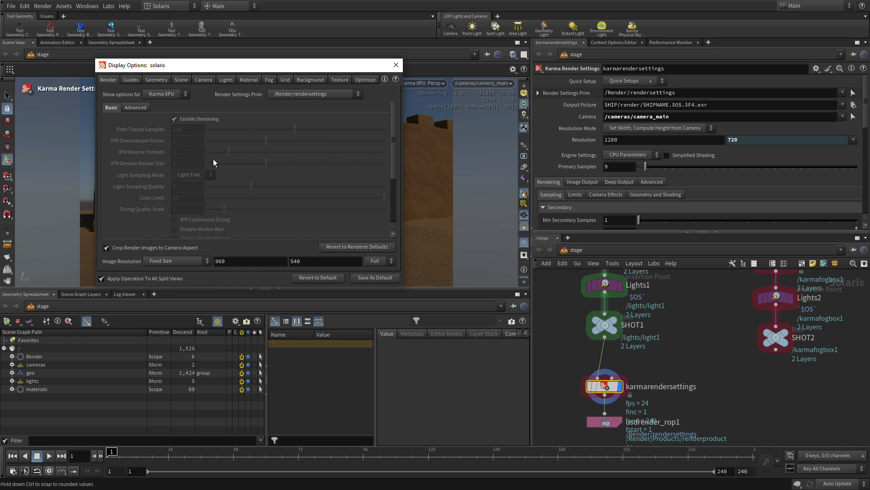
left_click(284, 93)
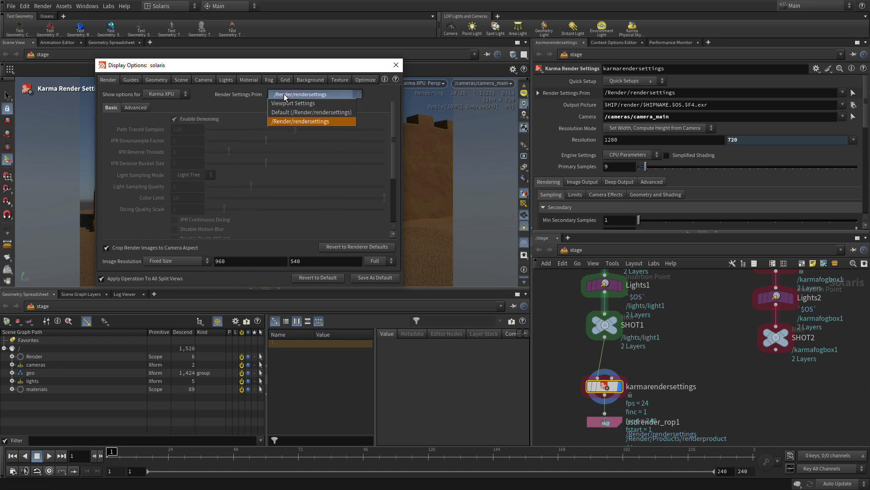
left_click(284, 94)
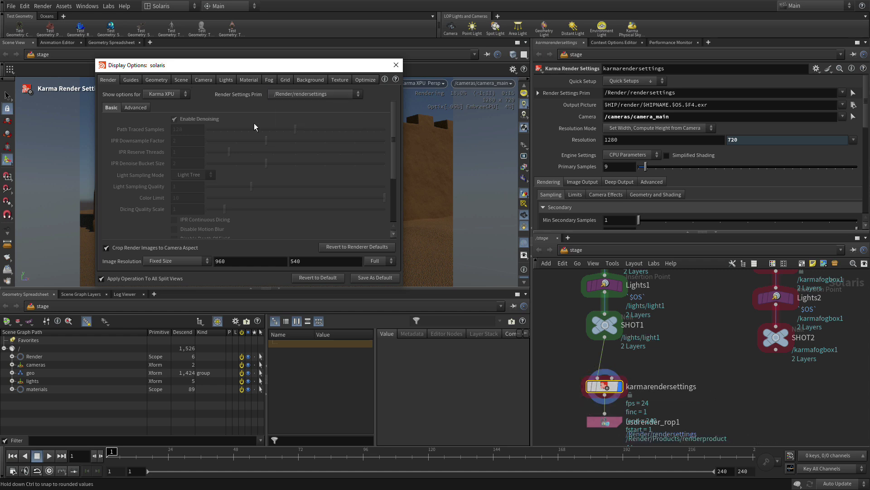
left_click(299, 94)
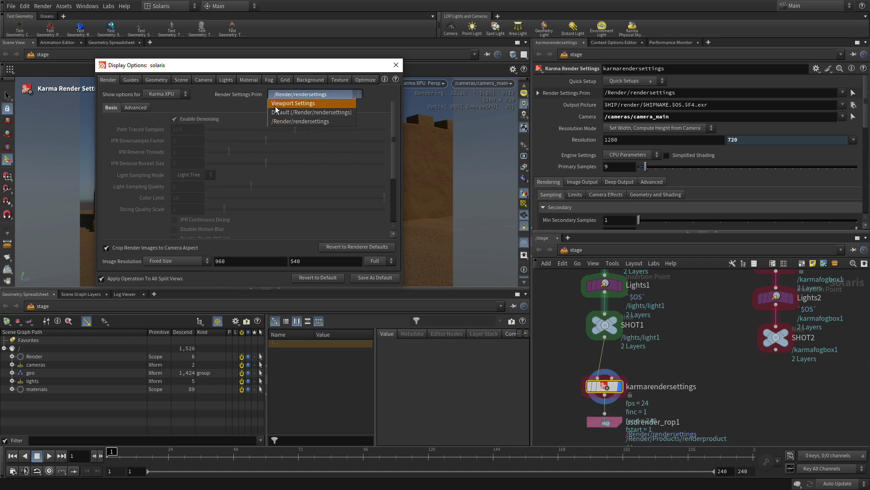
left_click(284, 122)
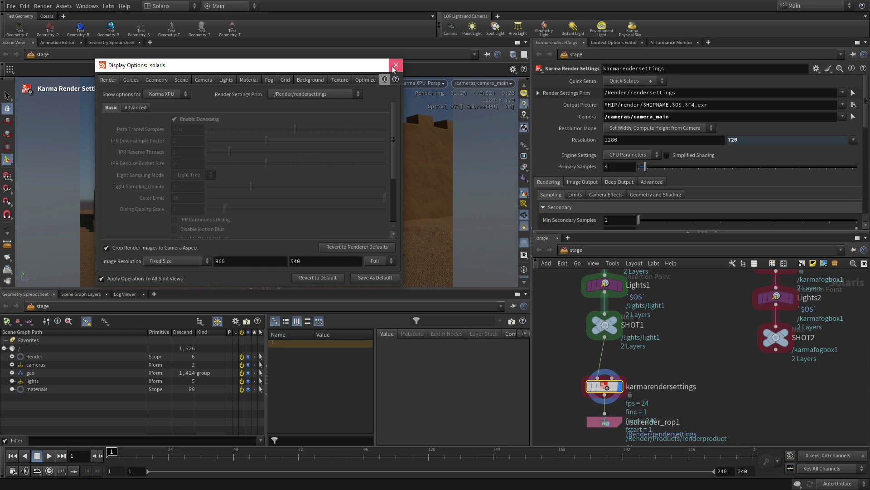
Step: Close the display options and set Karma Engine Settings to XPU Parameters
left_click(396, 64)
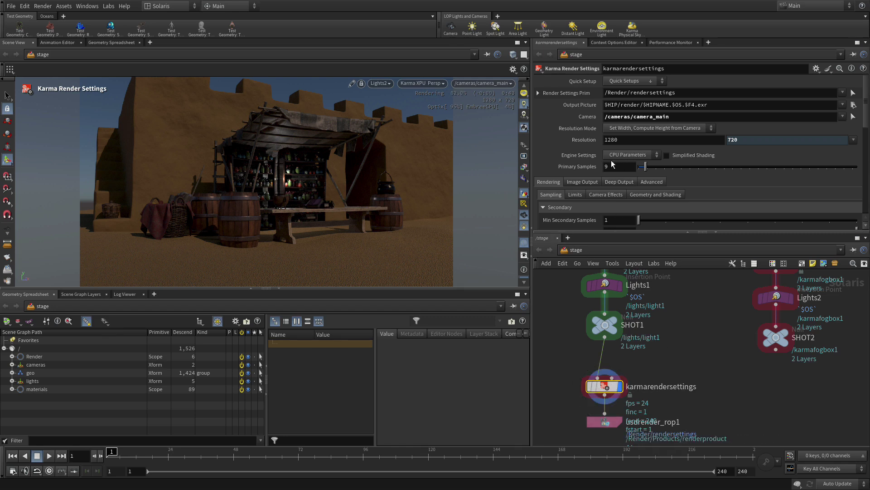
left_click(629, 156)
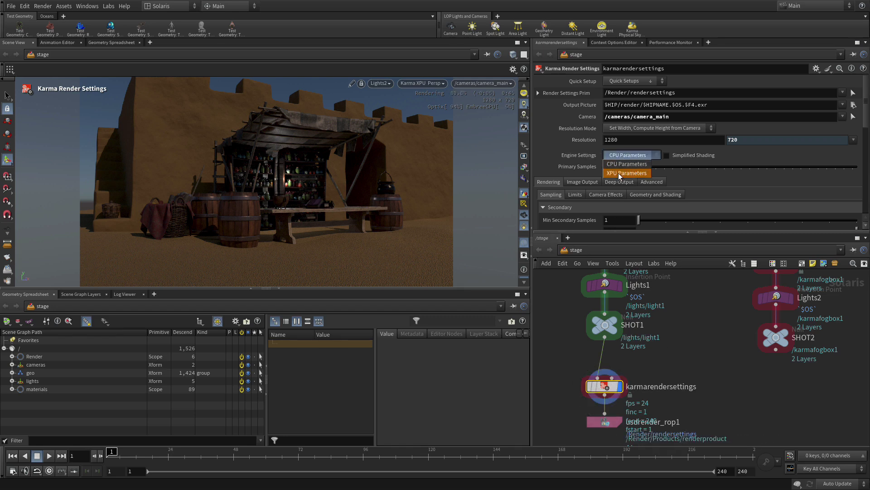
left_click(616, 173)
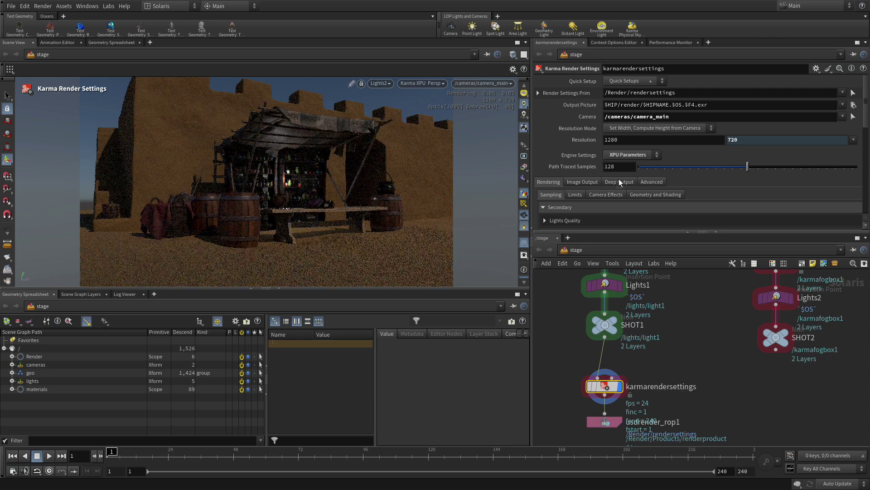
Step: Set the Denoiser under Image Output > Filters to nVidia Optix Denoiser
left_click(582, 182)
left_click(597, 195)
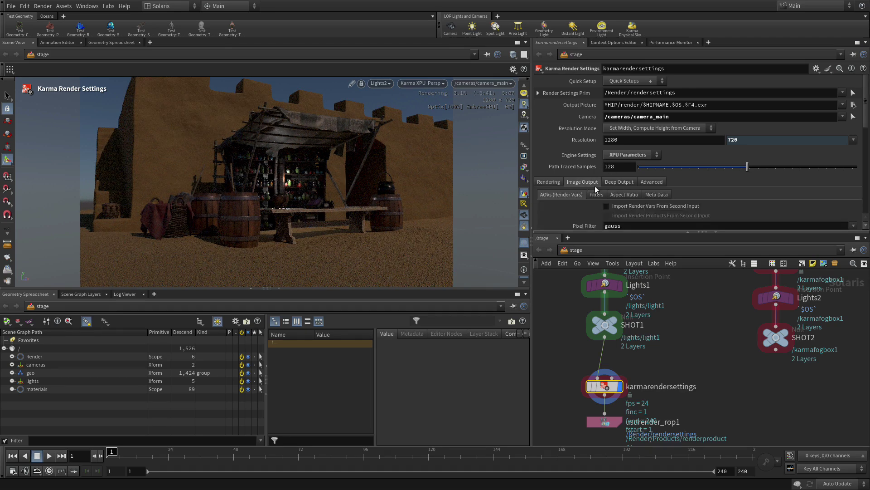
scroll(624, 211, "down", 2)
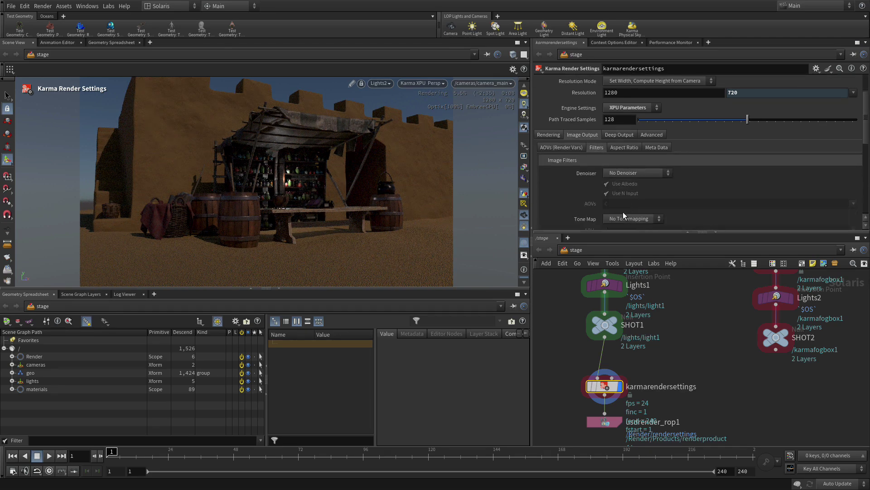
left_click(619, 173)
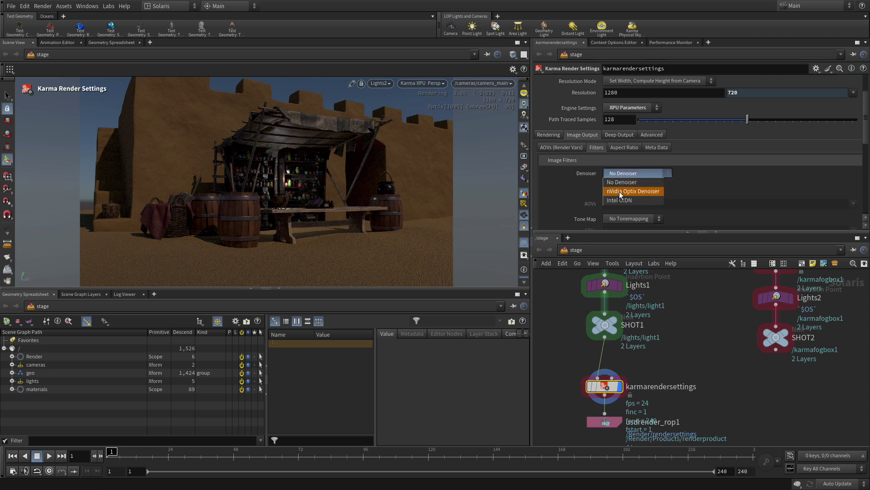
left_click(620, 193)
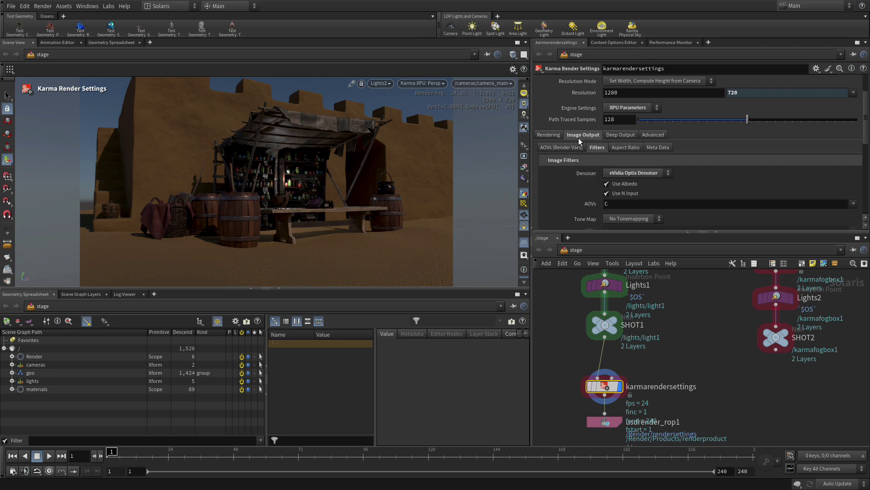
Step: Enable the Combined Diffuse, Combined Glossy Reflection, Ambient Occlusion and Depth (Camera Space) AOVs
left_click(568, 148)
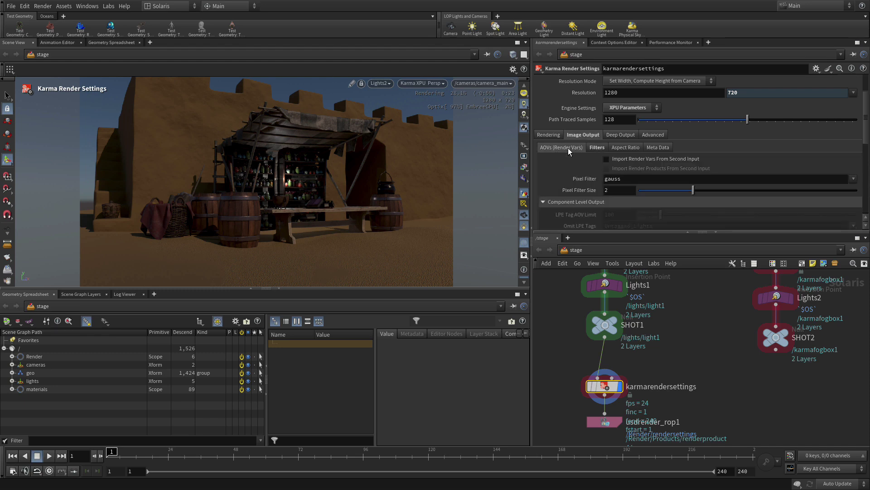
scroll(590, 204, "down", 6)
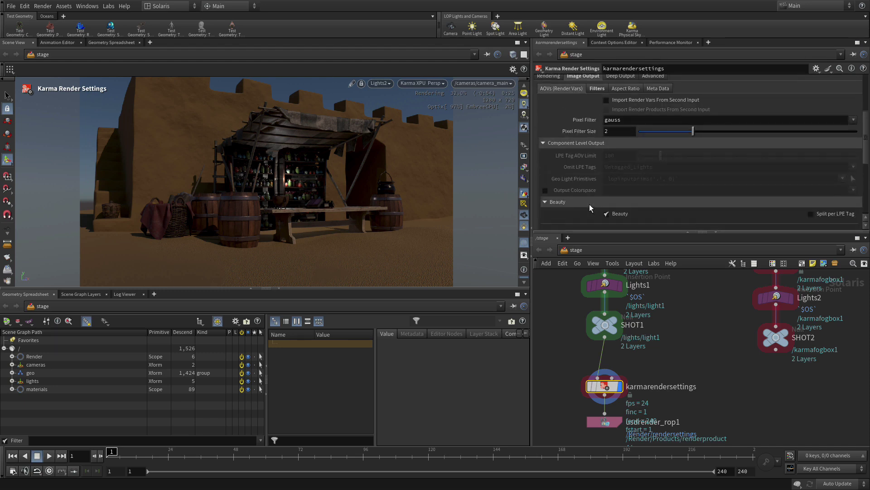
scroll(590, 207, "down", 3)
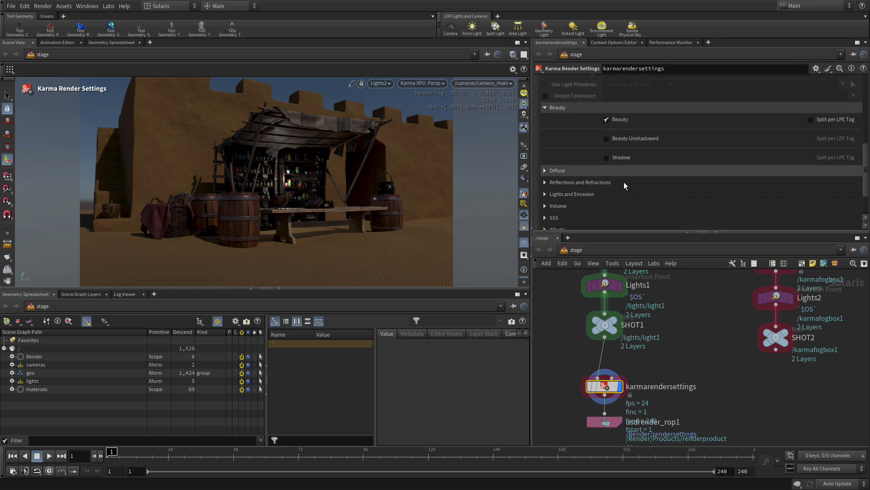
scroll(619, 183, "down", 3)
left_click(545, 134)
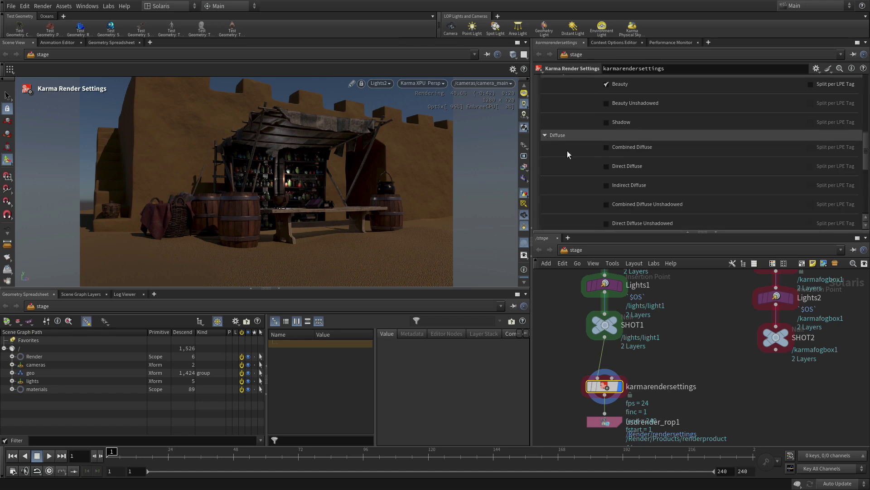
left_click(606, 147)
scroll(591, 196, "down", 3)
scroll(590, 195, "down", 2)
scroll(590, 195, "down", 2)
left_click(544, 183)
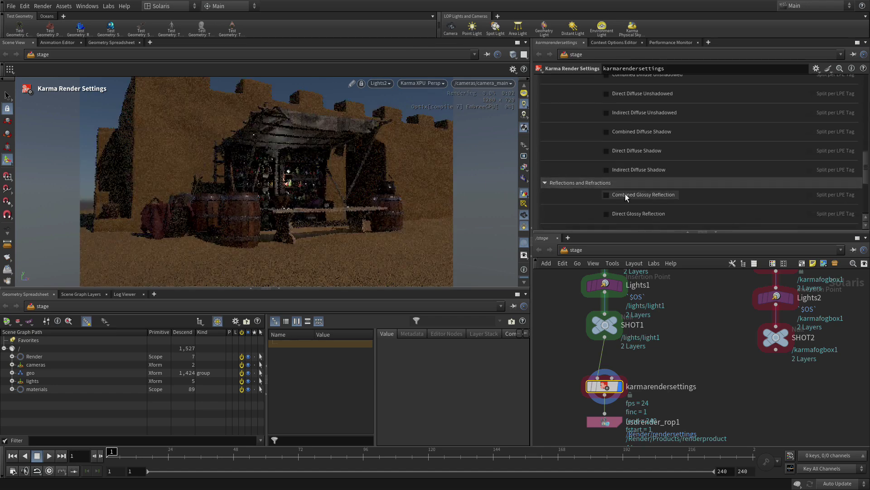
left_click(606, 194)
scroll(596, 206, "down", 1)
scroll(597, 203, "down", 2)
scroll(596, 203, "down", 2)
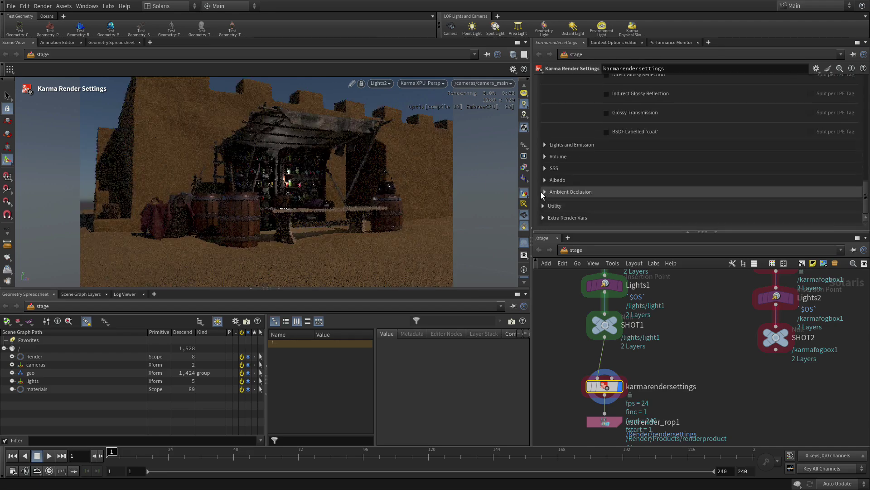
left_click(545, 193)
left_click(606, 203)
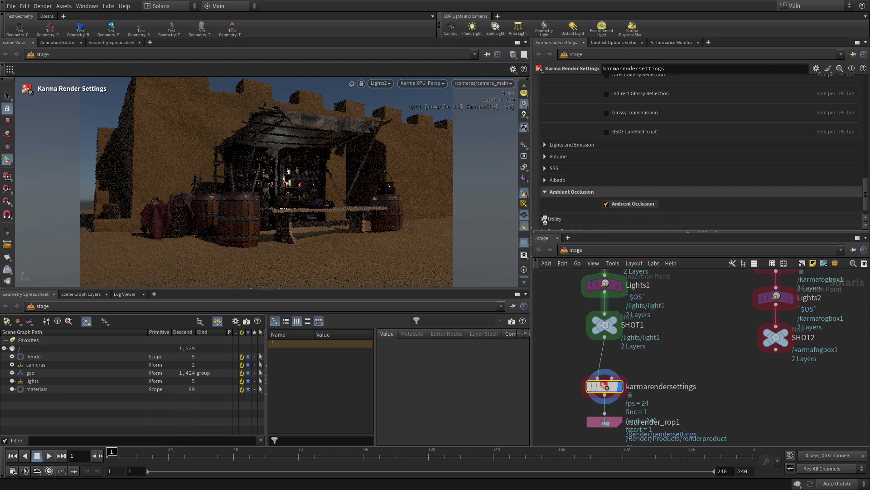
scroll(545, 219, "down", 1)
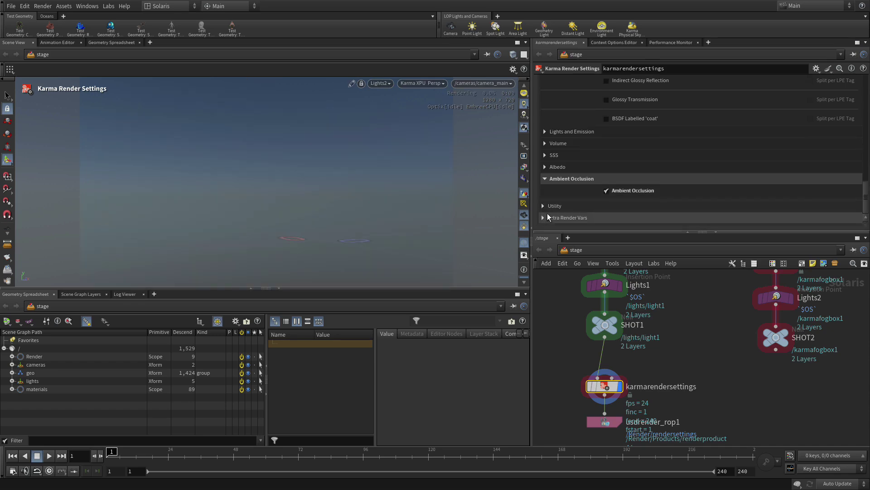
left_click(572, 201)
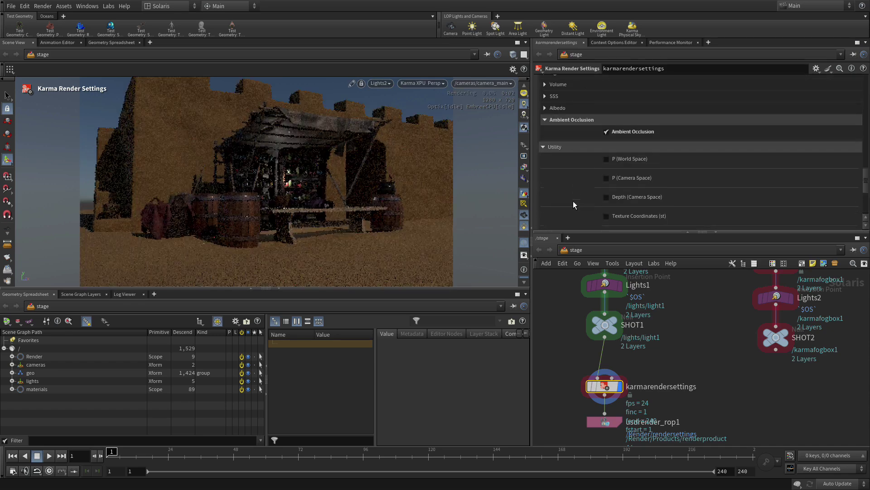
left_click(606, 197)
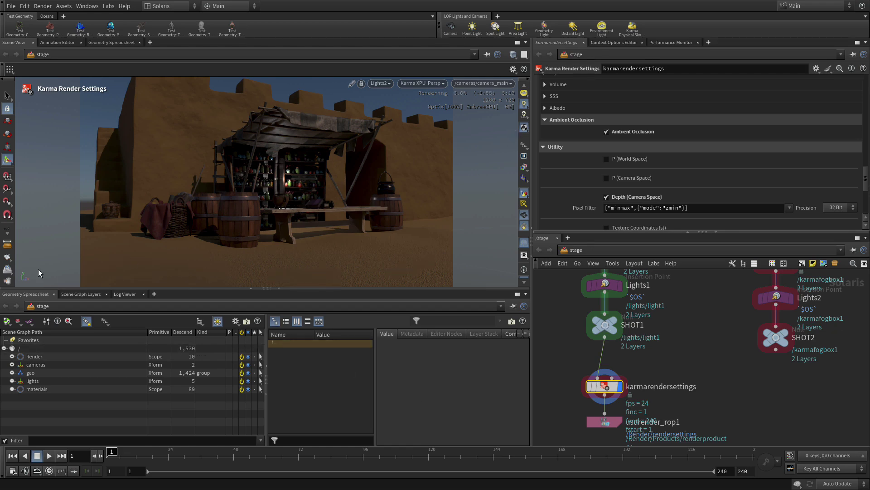
Step: Expand the render view over the spreadsheet, then capture and select a snapshot of the stall render
left_click(8, 284)
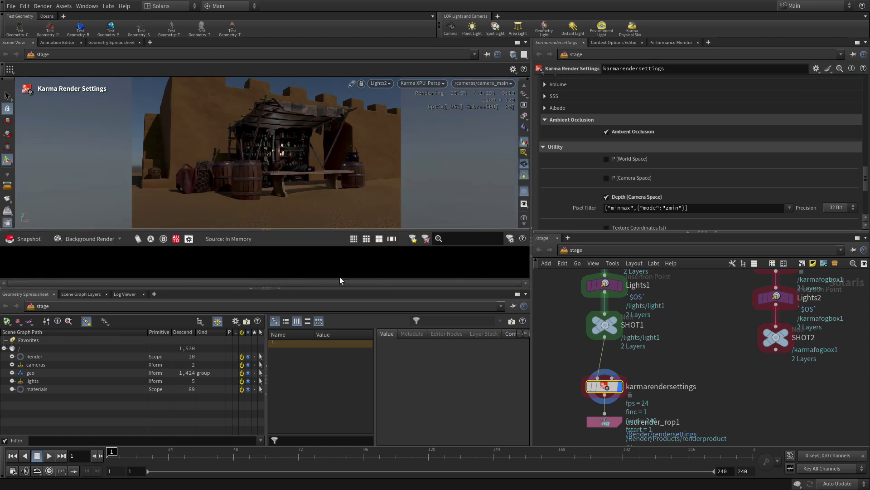
left_click_drag(280, 291, 280, 444)
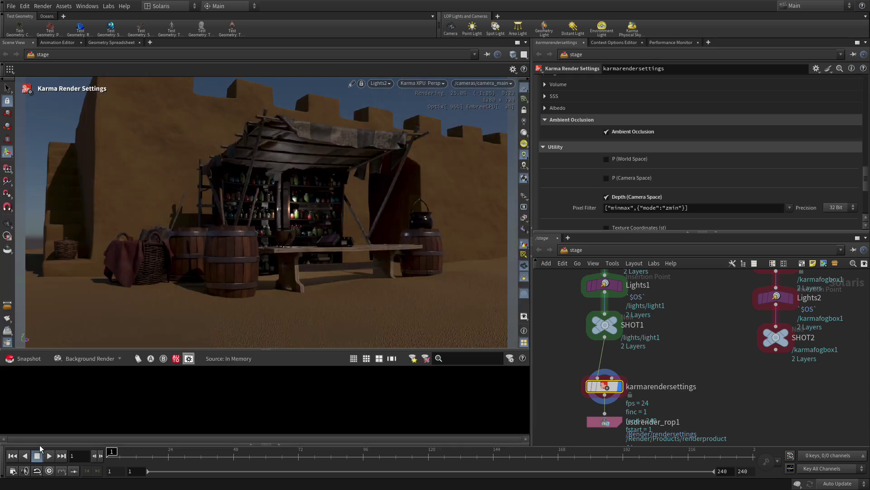
left_click(25, 359)
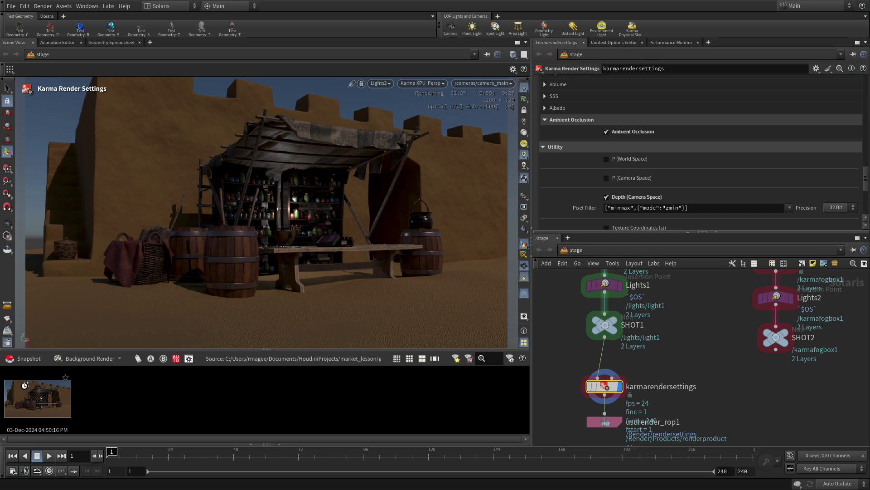
left_click(30, 397)
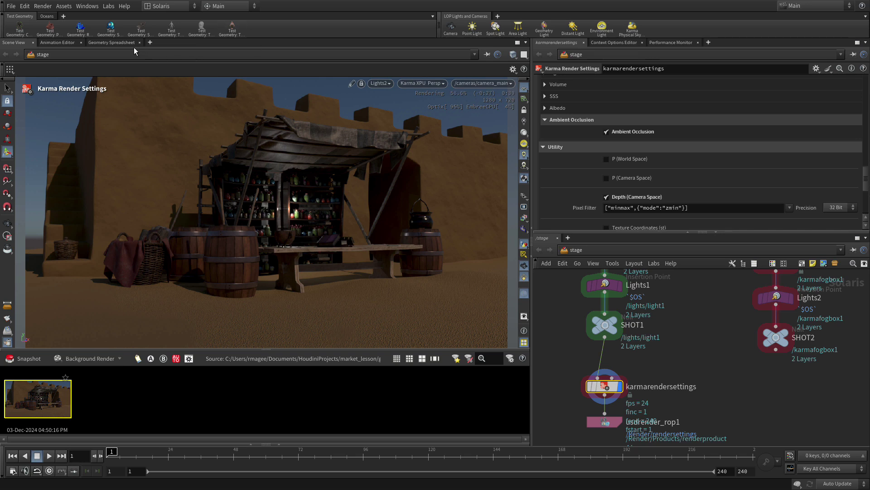
Step: Open a Render Gallery pane tab and show the saved snapshot fitted to the view
left_click(149, 43)
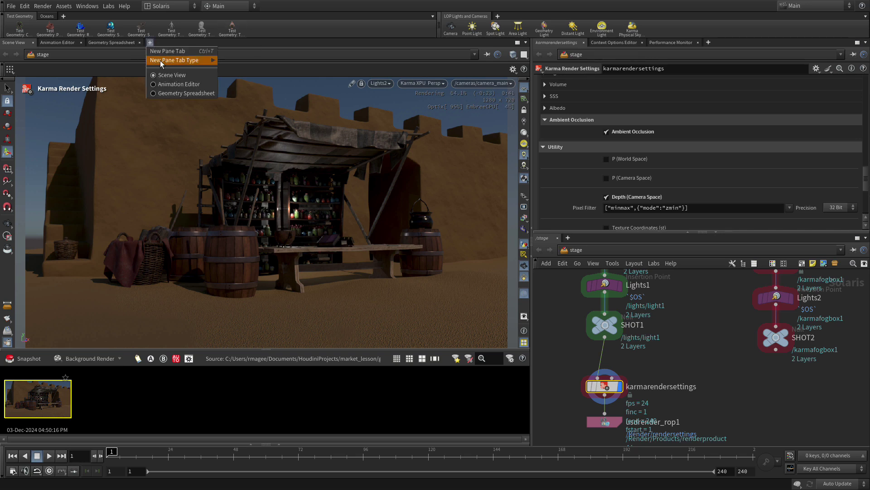
mouse_move(227, 196)
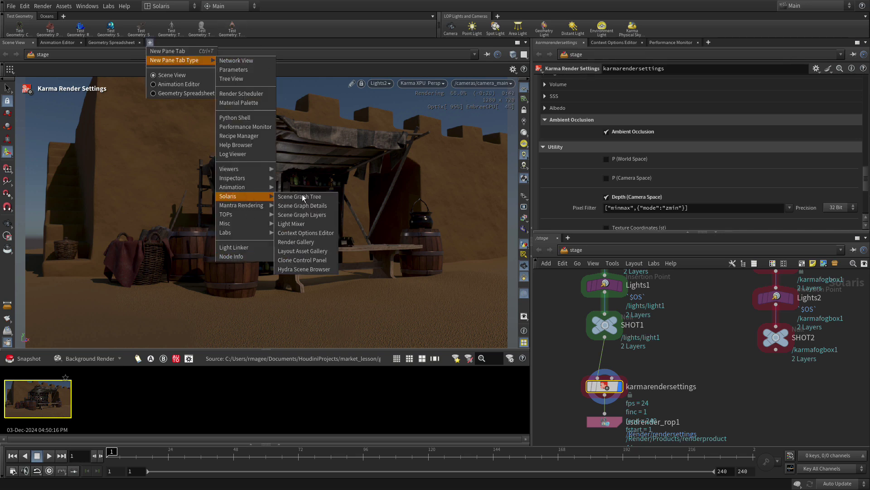
left_click(291, 242)
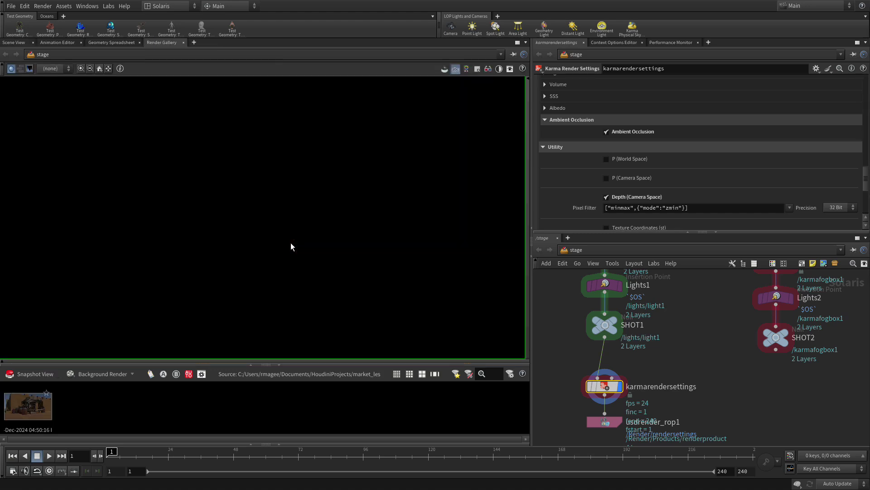
left_click(23, 405)
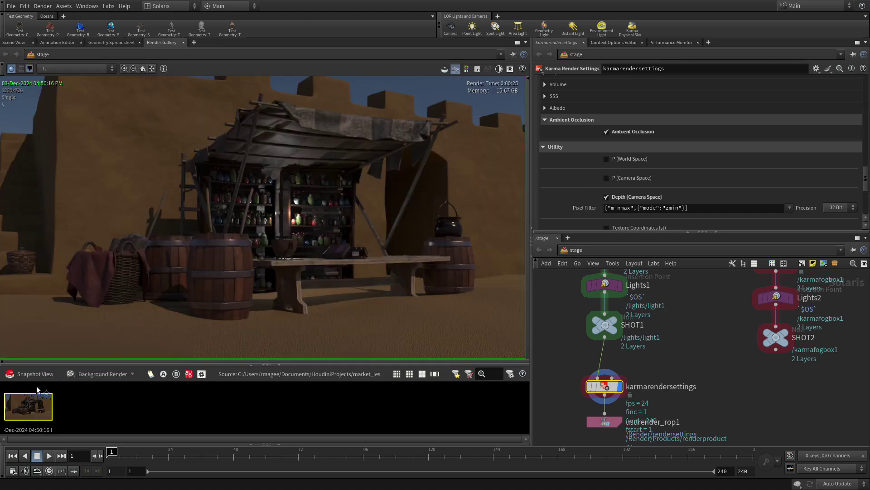
scroll(277, 184, "down", 3)
left_click_drag(214, 231, 196, 208)
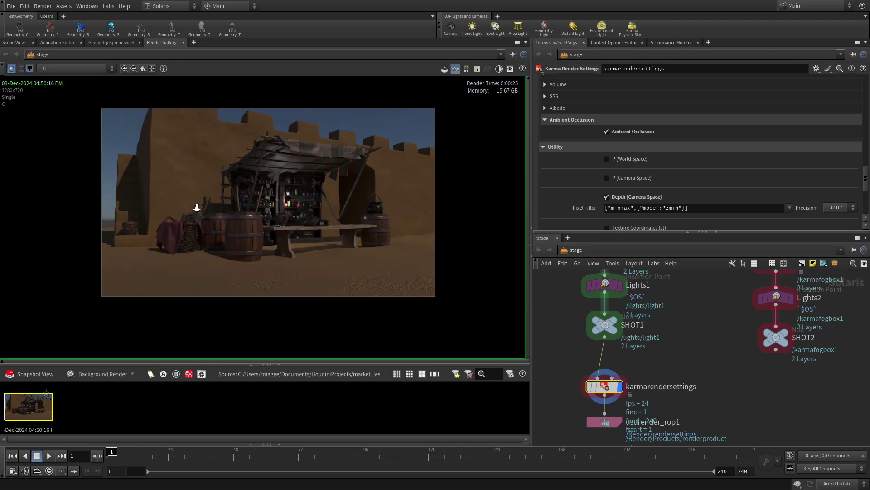
scroll(242, 200, "up", 2)
scroll(238, 232, "up", 2)
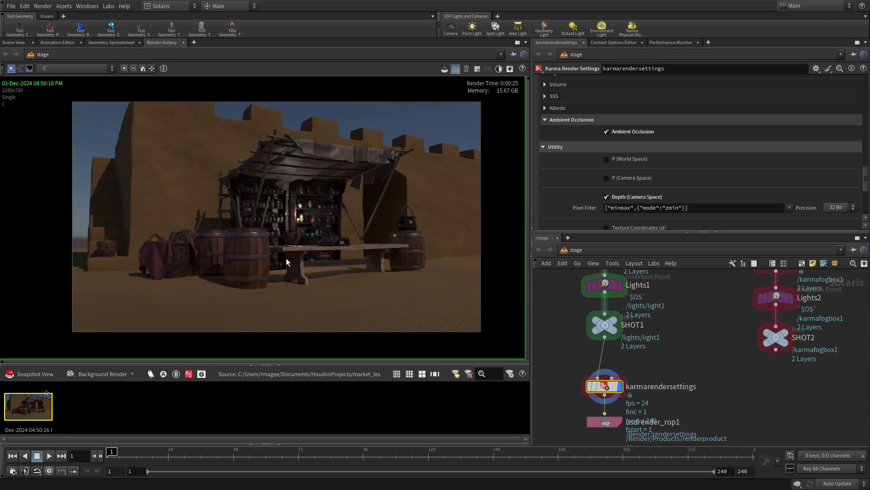
scroll(286, 256, "up", 4)
key("h")
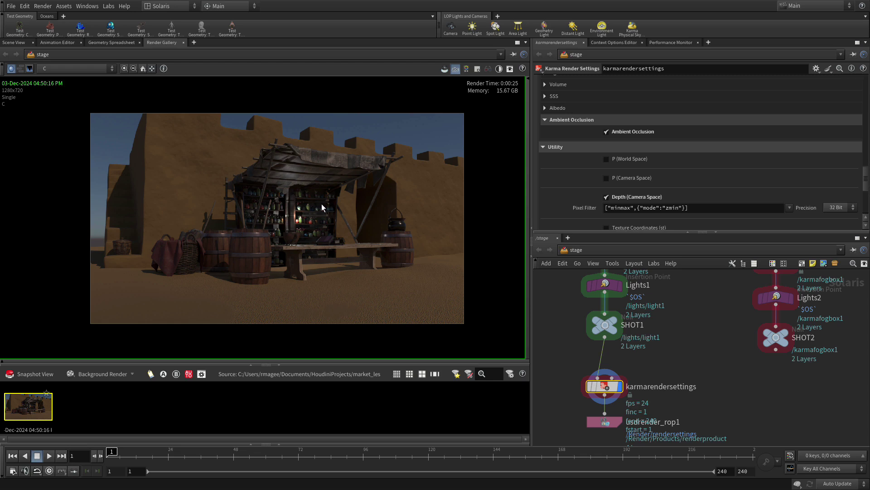
left_click(65, 69)
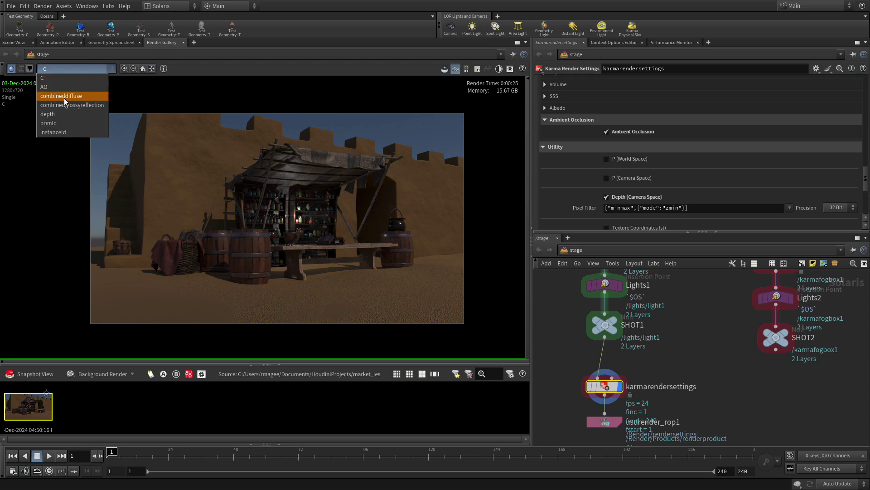
left_click(64, 114)
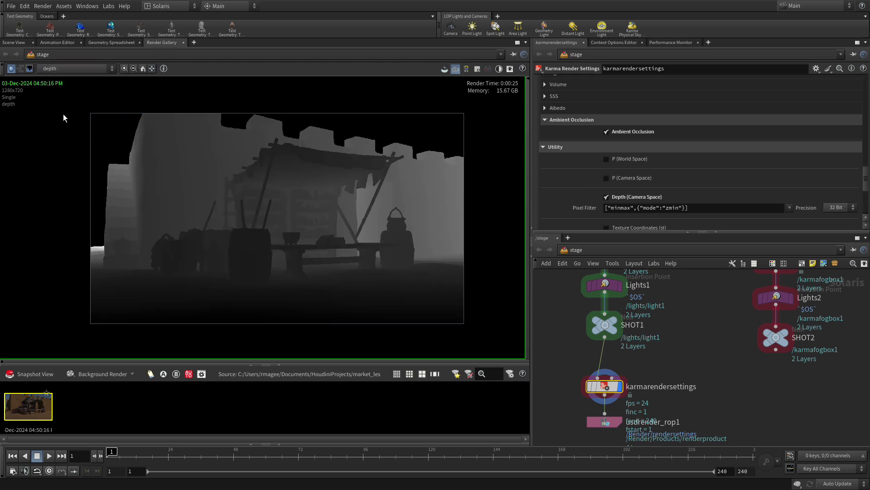
left_click(49, 72)
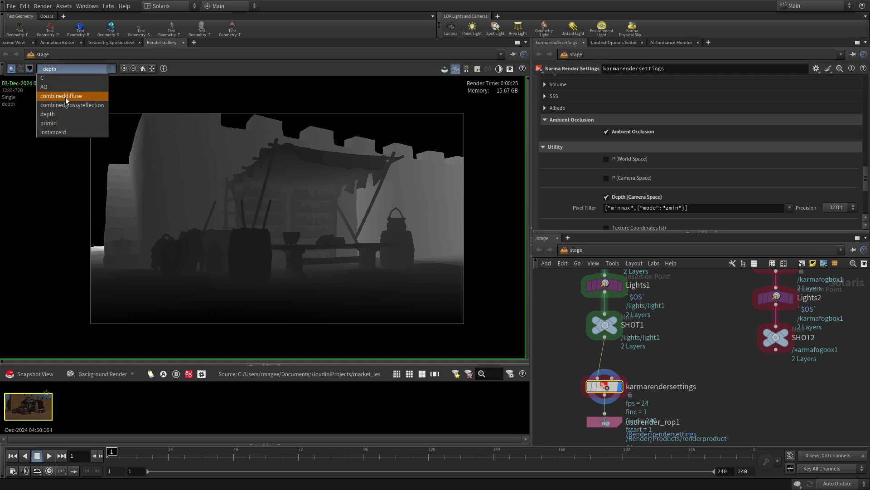
left_click(66, 97)
left_click(69, 70)
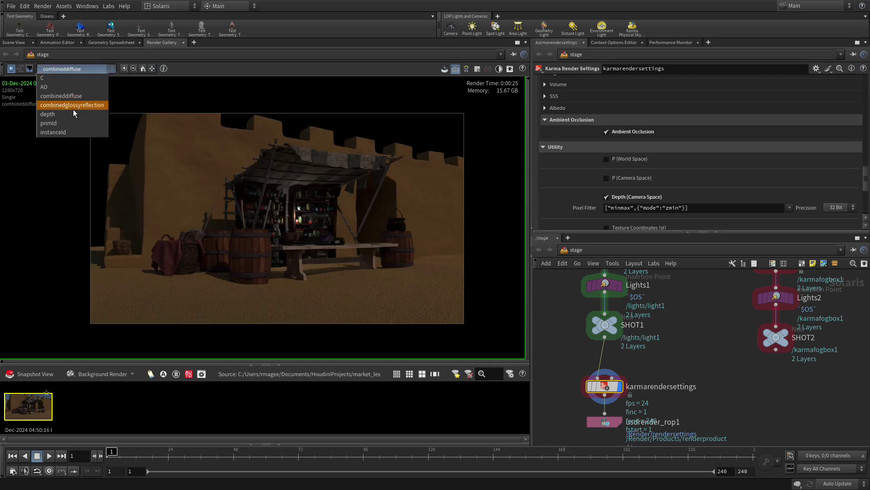
left_click(73, 110)
left_click(73, 70)
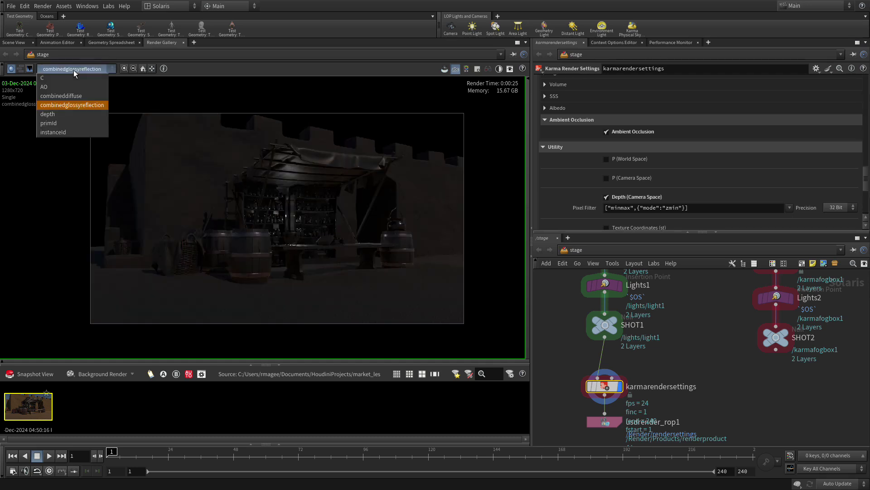
left_click(65, 87)
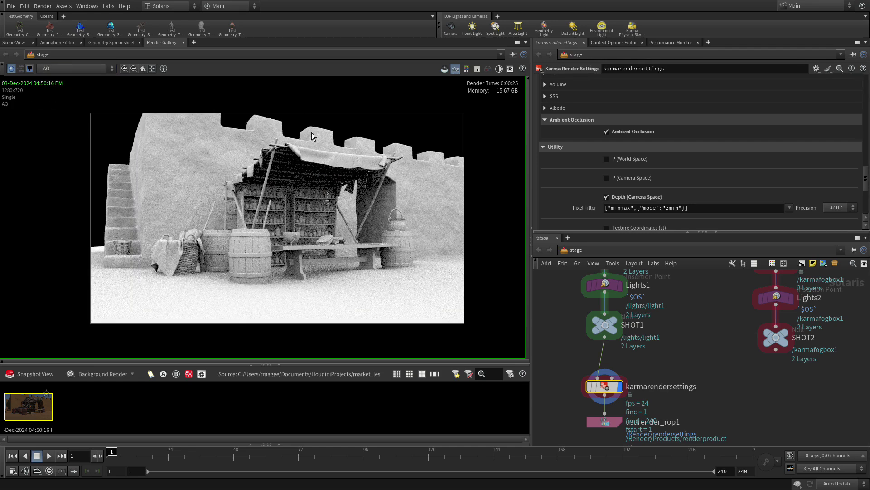
left_click(68, 70)
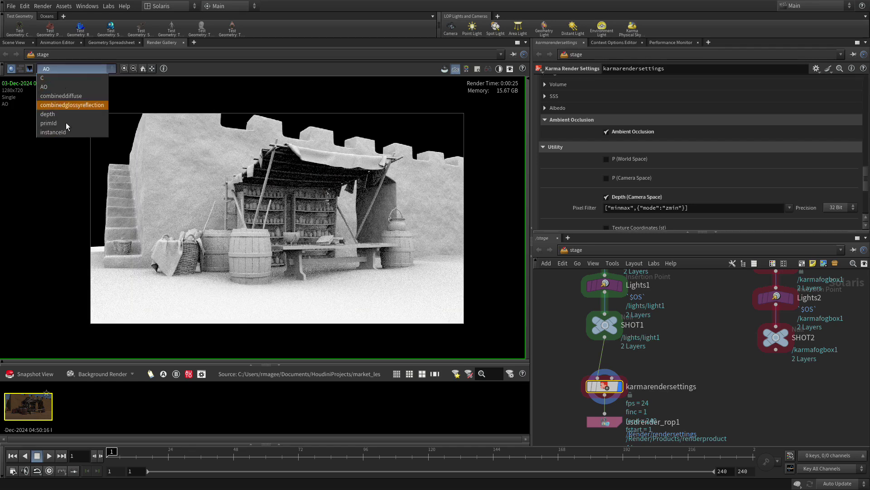
left_click(59, 77)
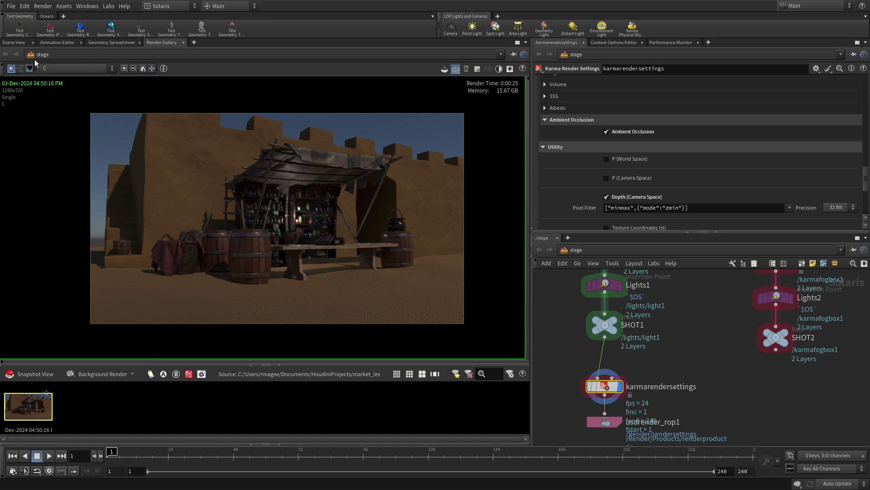
left_click(16, 42)
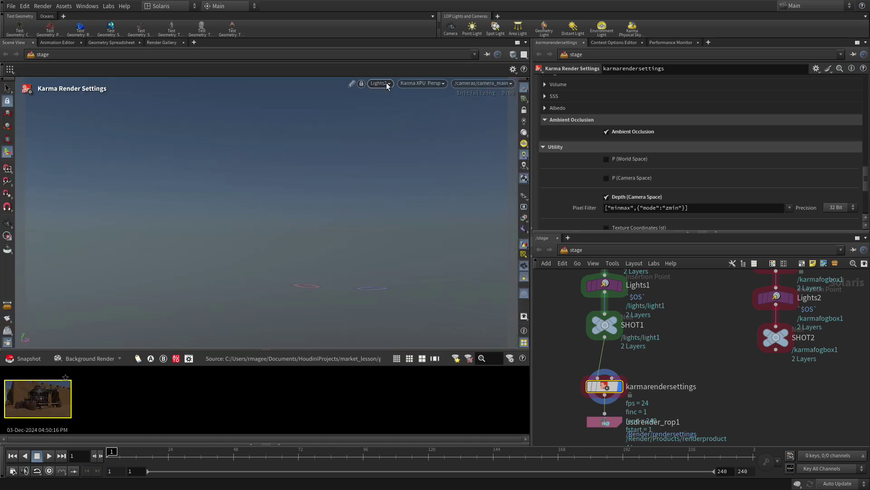
left_click(387, 82)
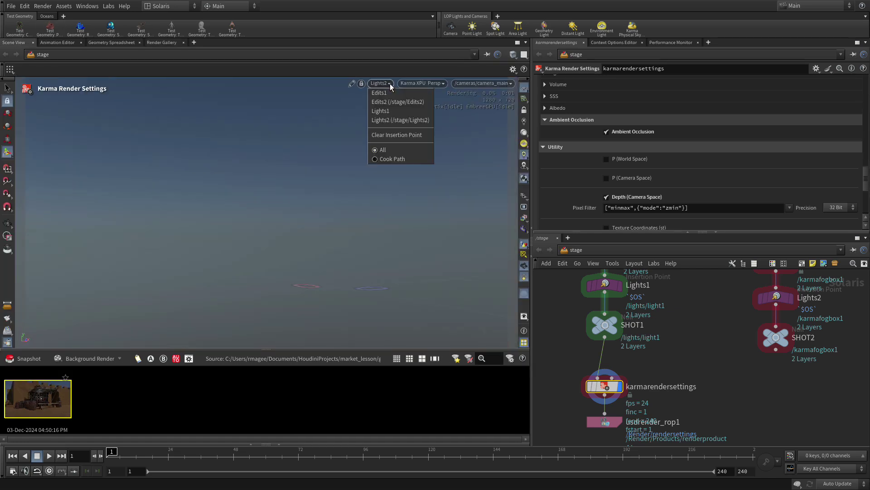
left_click(378, 110)
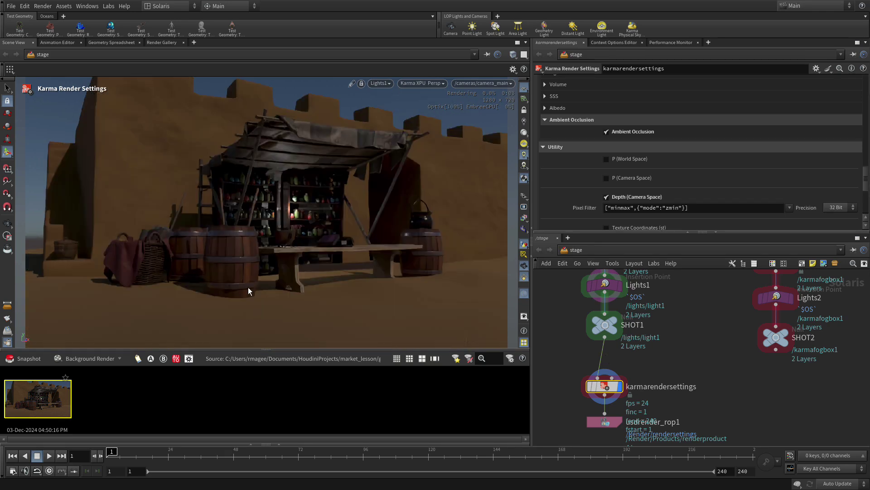
Step: Add a Light Mixer node and put light1 and sky into its Sliders view
key("Tab")
type("light mi")
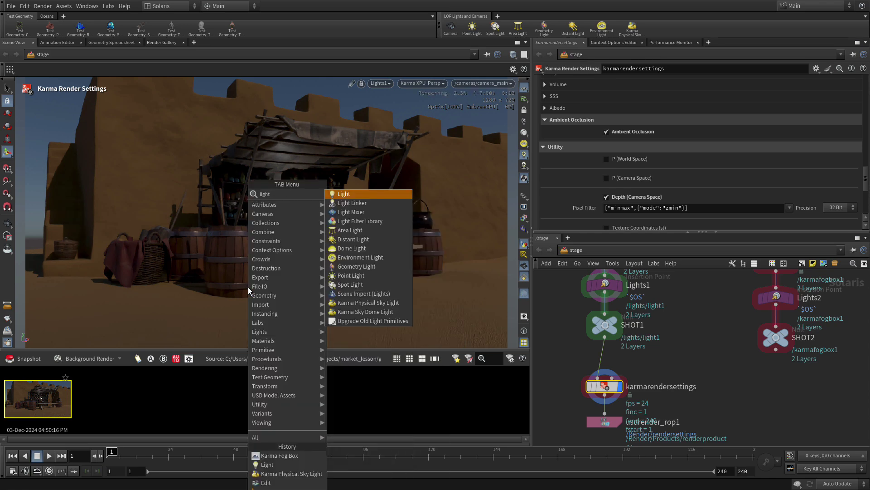
key("Return")
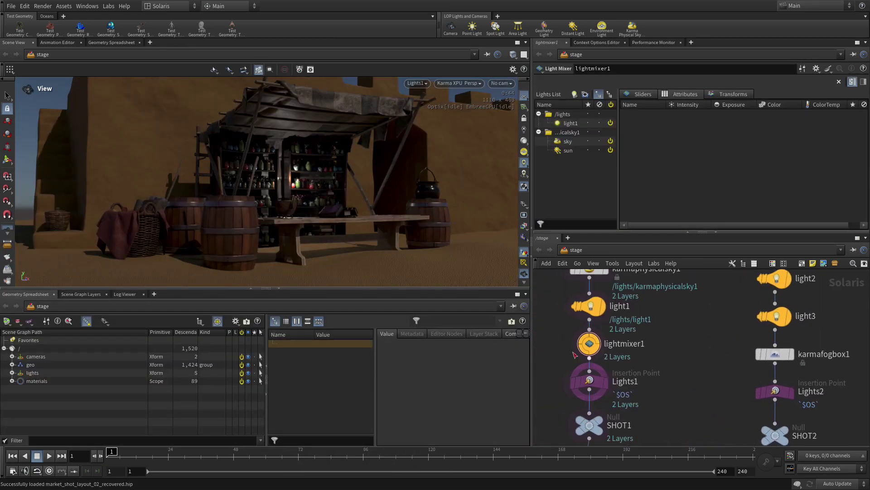
left_click(643, 94)
left_click_drag(571, 123, 649, 130)
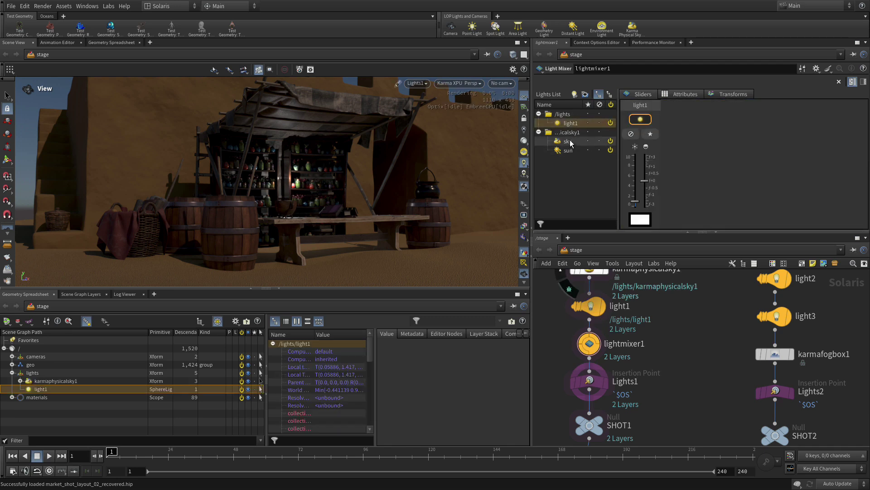
left_click_drag(568, 141, 688, 136)
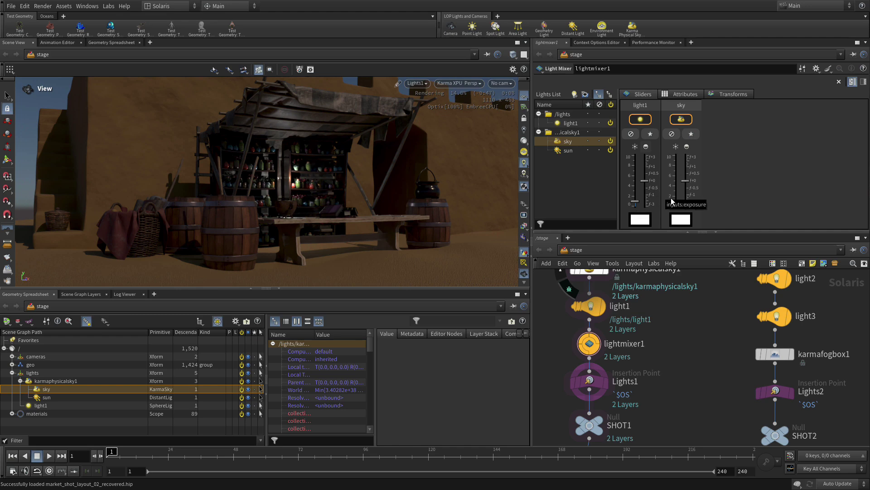
Step: Raise the sky's exposure and lower light1's exposure slightly
left_click_drag(675, 203, 677, 179)
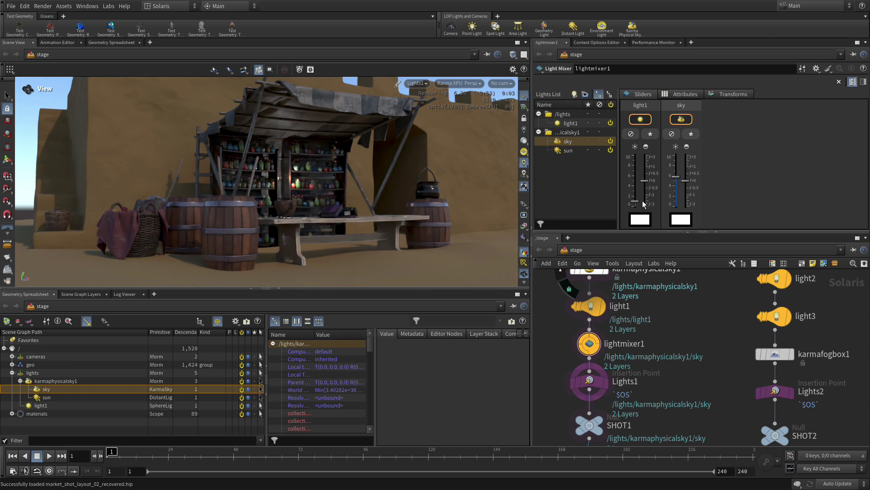
left_click_drag(637, 203, 638, 206)
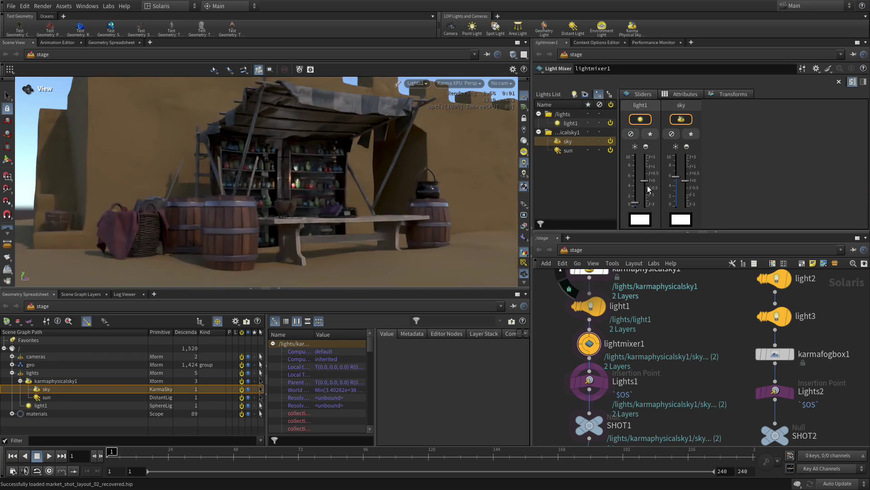
left_click_drag(649, 185, 647, 193)
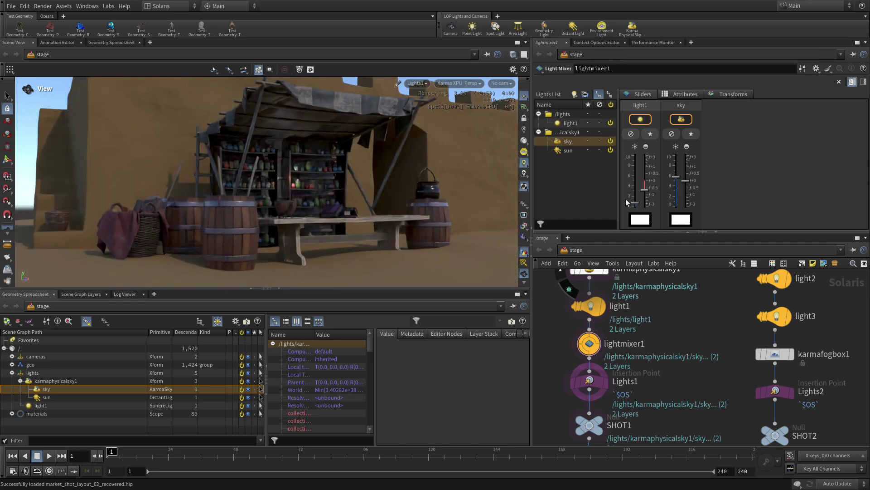
Step: View through /cameras/camera_main and restart the Karma XPU render
left_click(501, 85)
left_click(505, 104)
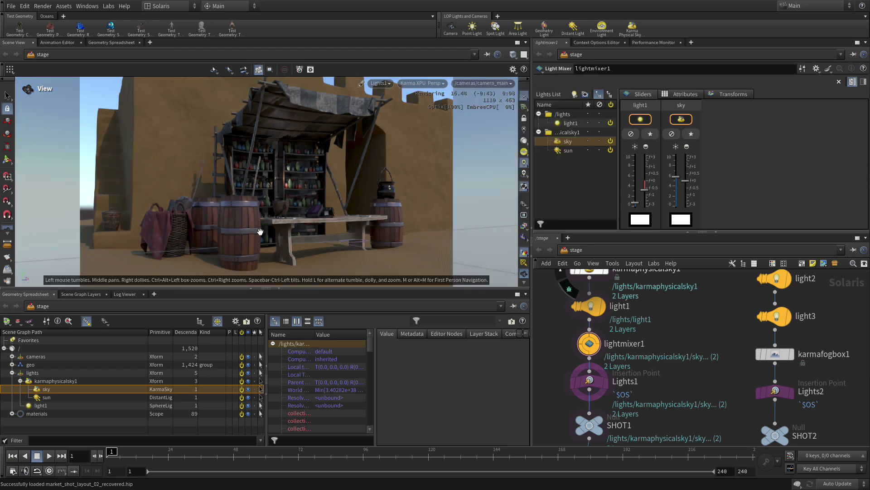
left_click(422, 83)
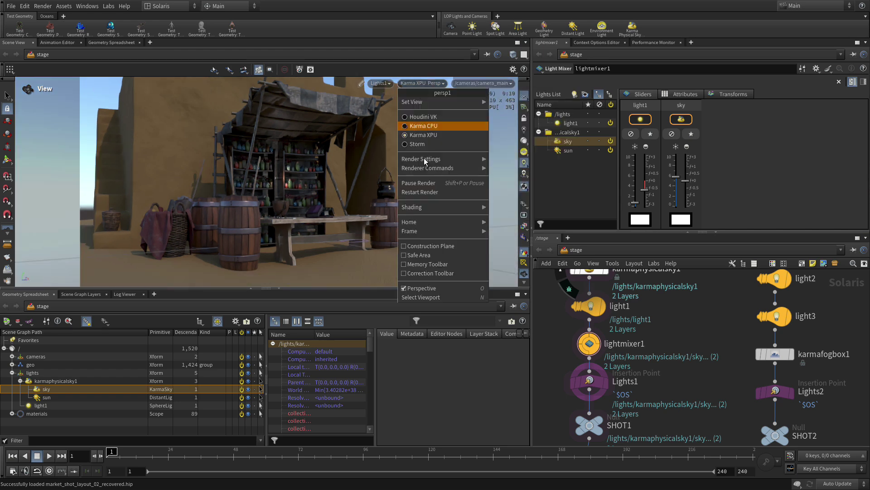
left_click(420, 192)
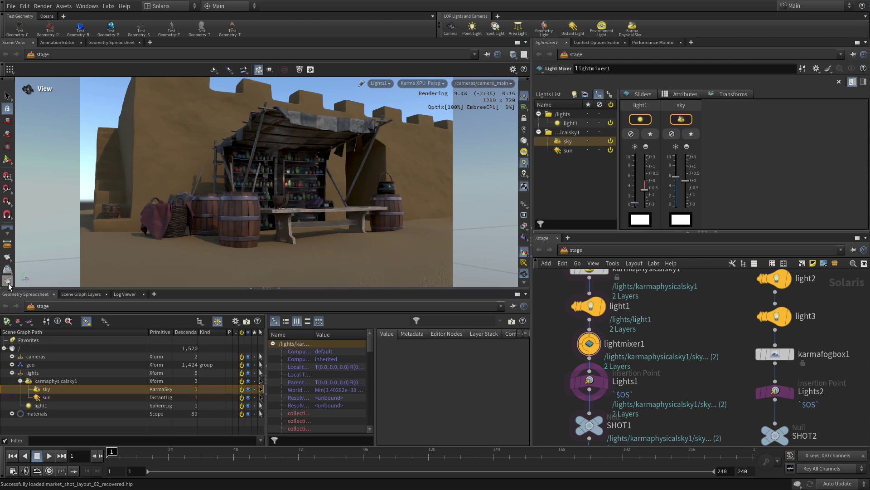
Step: Snapshot the brighter mixer-lit market stall render beside the earlier snapshot, then list pane types
left_click(8, 286)
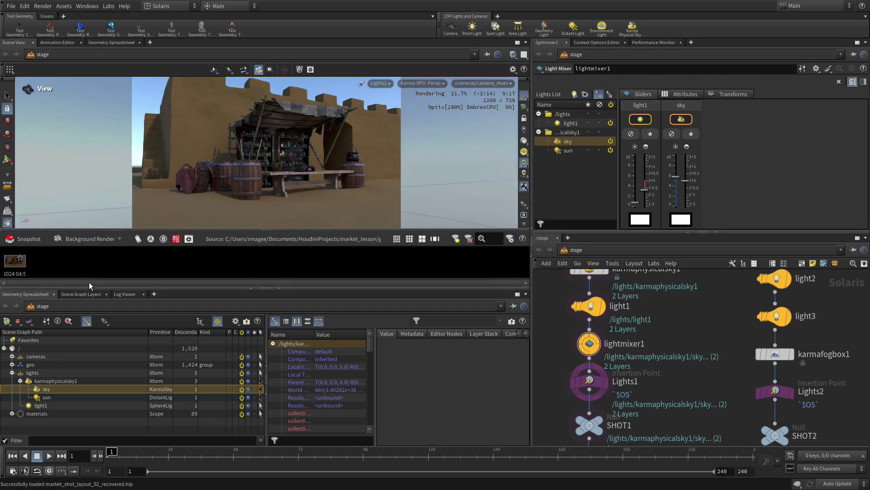
left_click(26, 240)
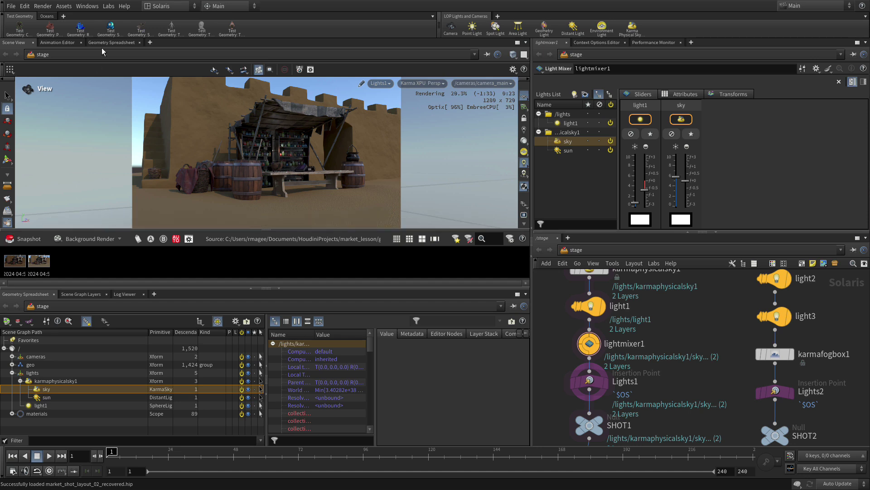
left_click(151, 42)
mouse_move(175, 61)
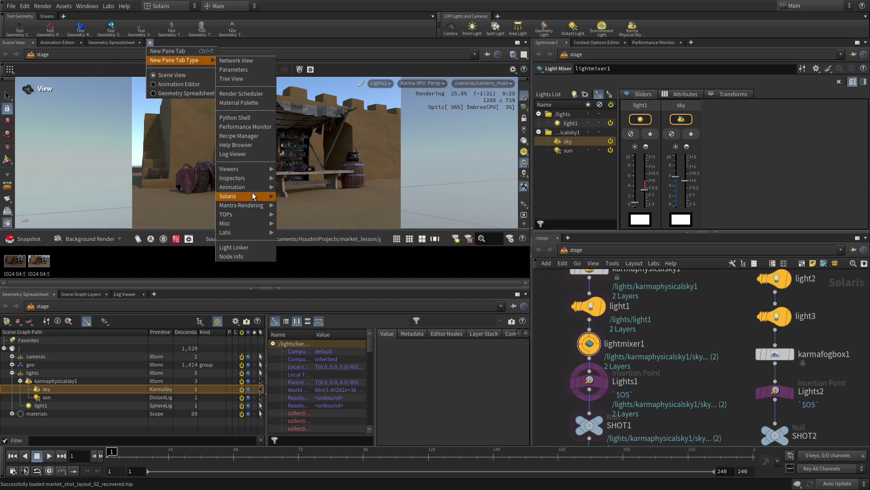
Step: Add a Render Gallery pane filling the left column and flip between the darker and brighter snapshots
mouse_move(228, 195)
left_click(297, 241)
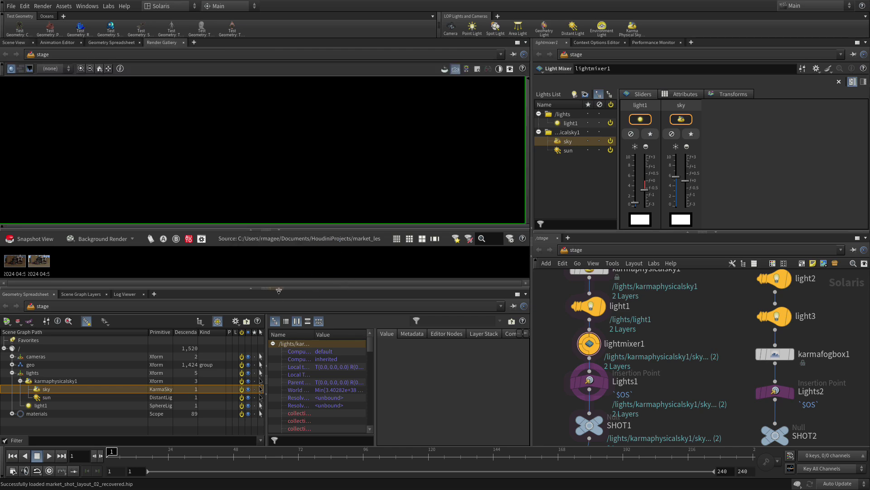
left_click(279, 291)
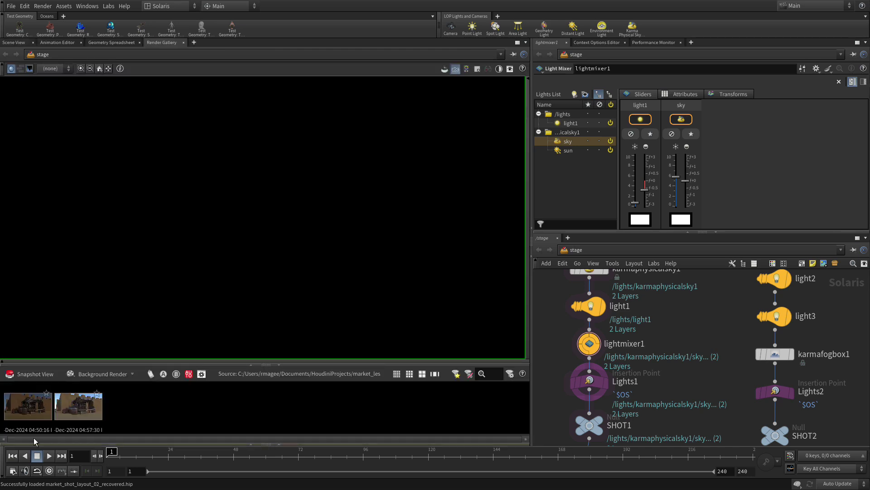
left_click(28, 405)
left_click(74, 408)
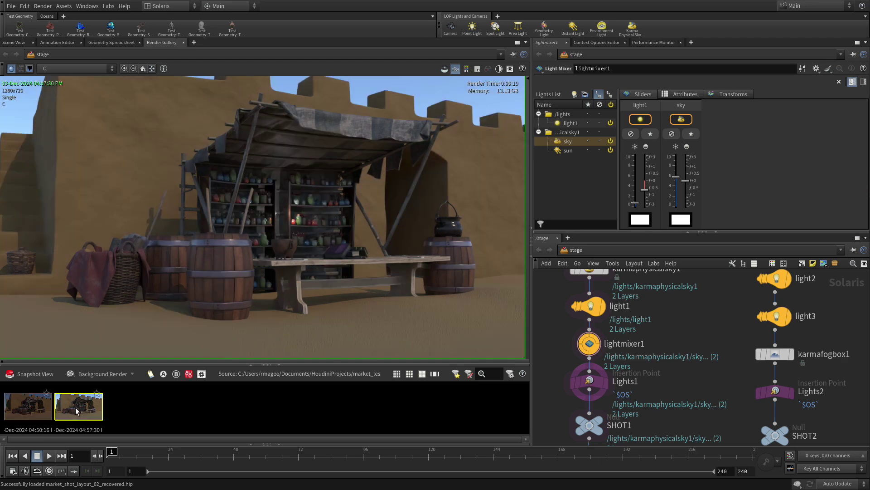
left_click(28, 406)
left_click(75, 407)
scroll(275, 211, "down", 2)
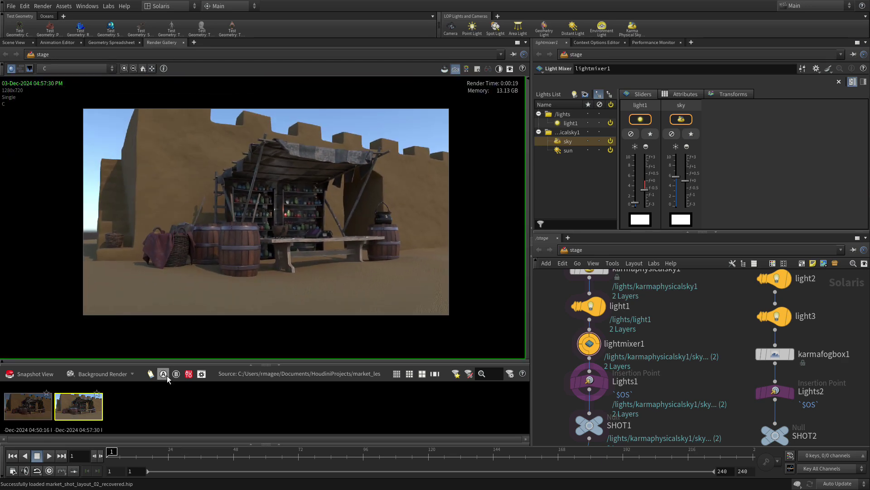
left_click(48, 409)
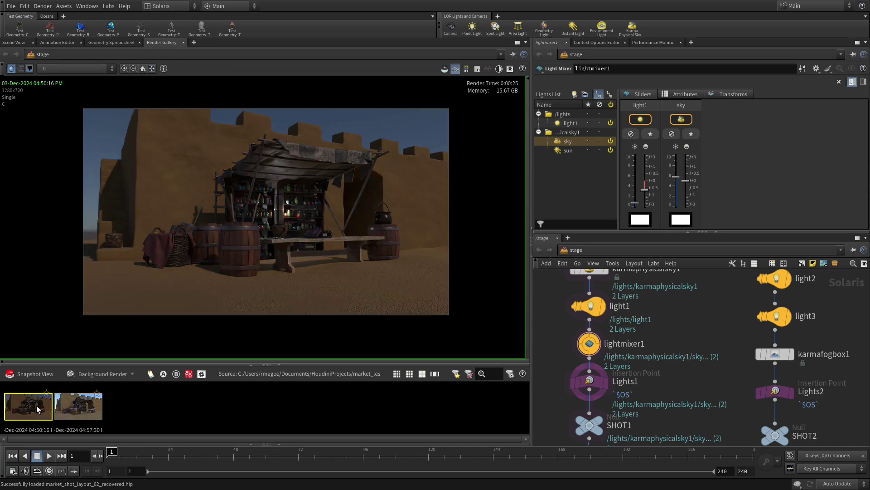
left_click(82, 413)
Step: Set the darker snapshot as A and the brighter as B, then wipe-compare them
left_click(38, 411)
left_click(81, 410)
left_click(176, 373)
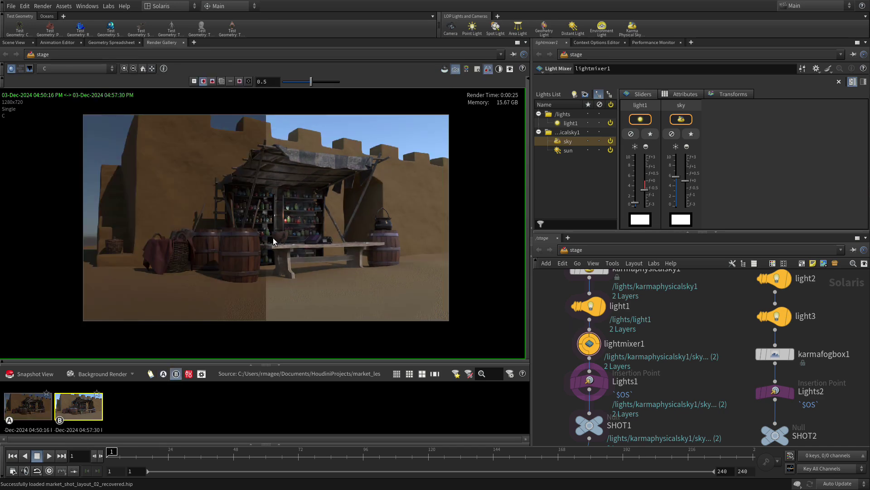
mouse_move(310, 82)
left_mouse_down()
mouse_move(340, 82)
mouse_move(317, 83)
left_mouse_up()
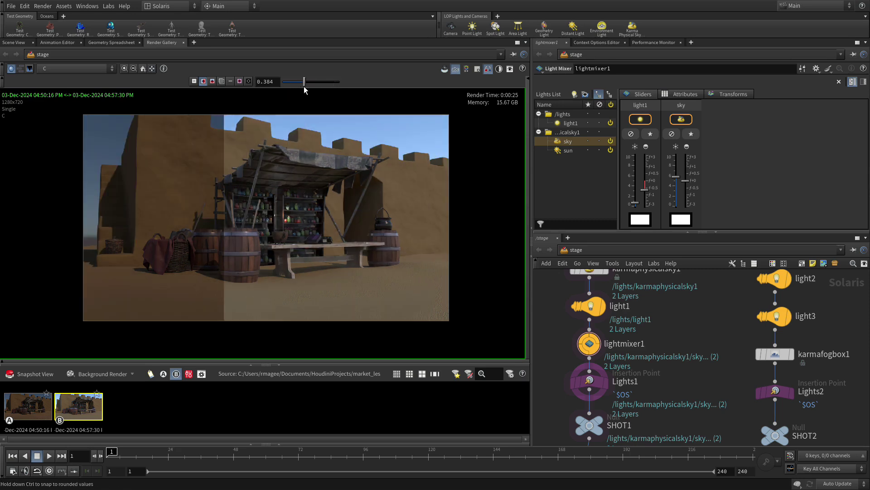
left_click_drag(316, 83, 312, 82)
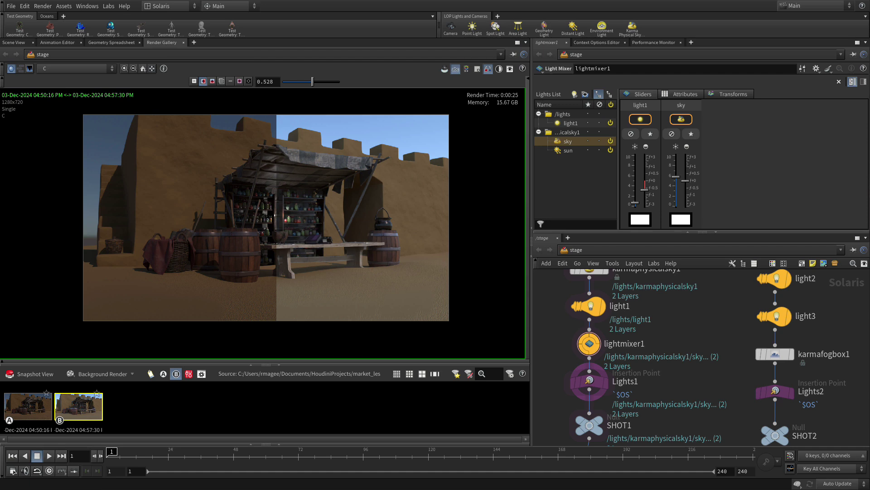
Step: In the scene view, solo light1, then the sky, restore all lights, and select snapshot A
left_click(15, 42)
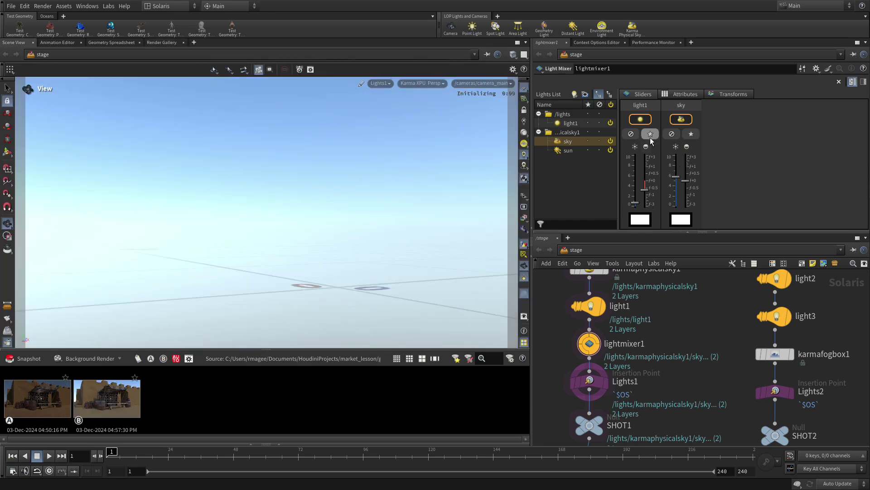
left_click(651, 134)
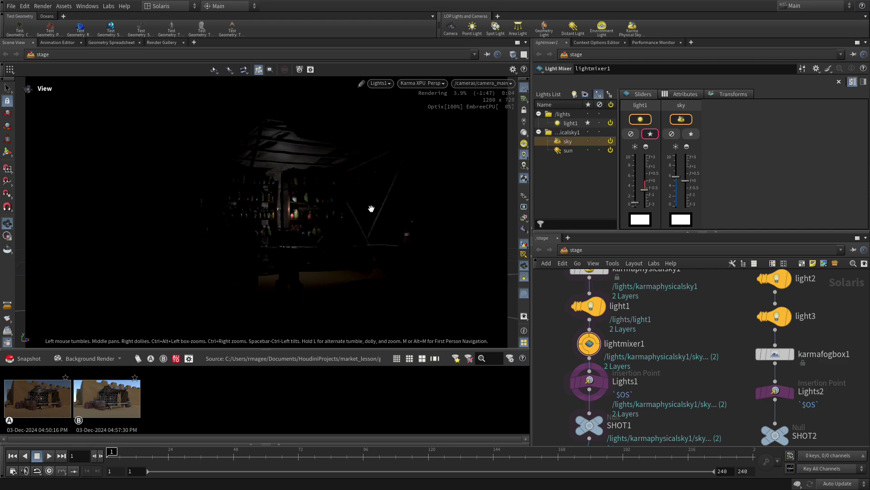
left_click(692, 134)
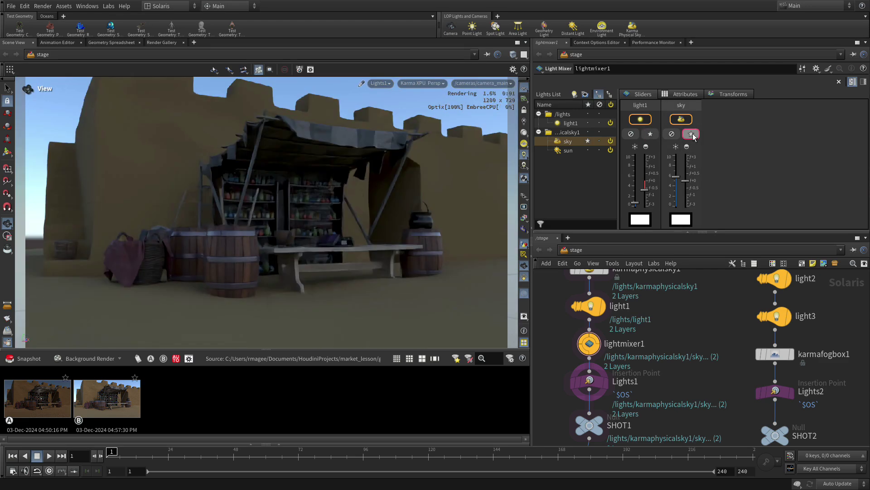
left_click(693, 135)
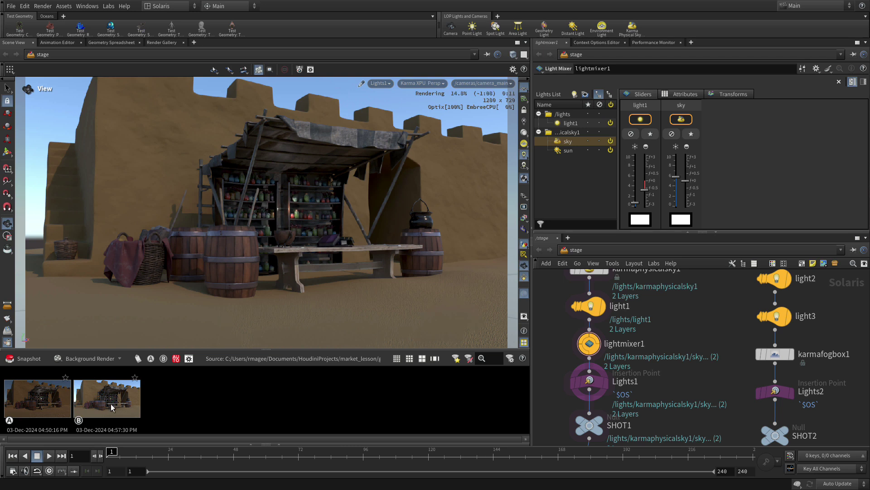
left_click(35, 402)
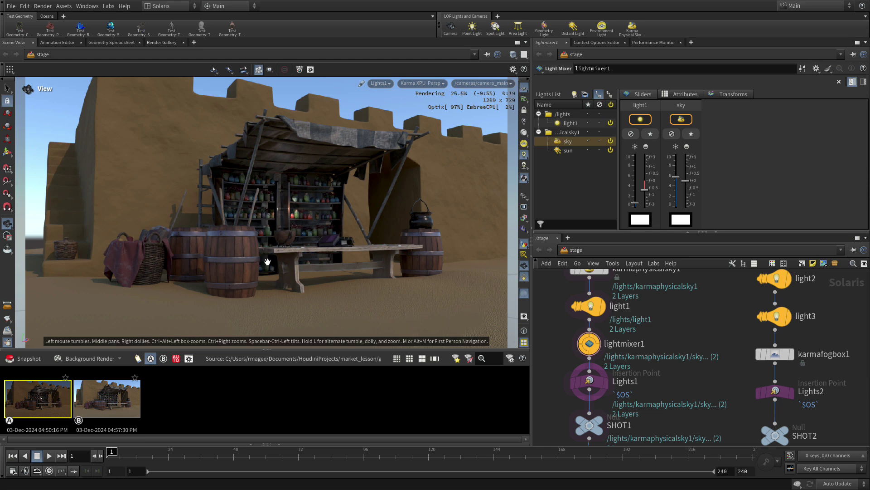
Step: Revert the network to snapshot A, leaving karmarendersettings feeding usdrender_rop1, and check it against snapshot B
left_click(107, 398)
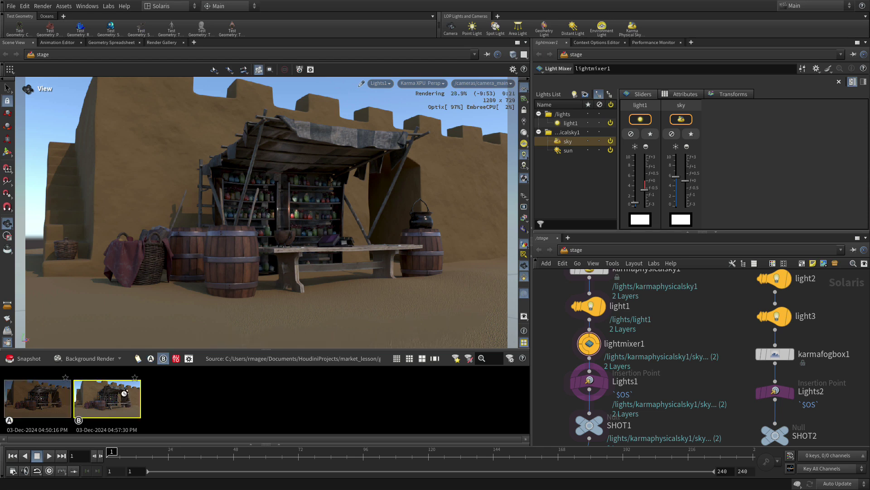
left_click(50, 394)
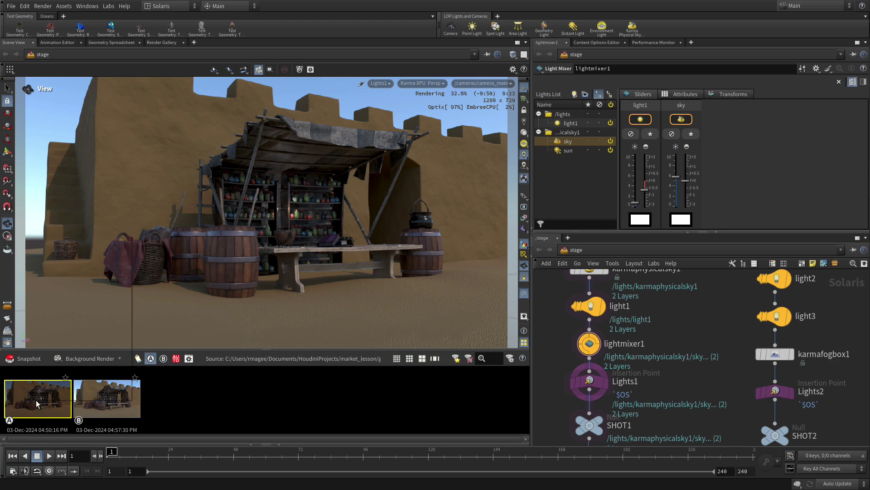
right_click(38, 405)
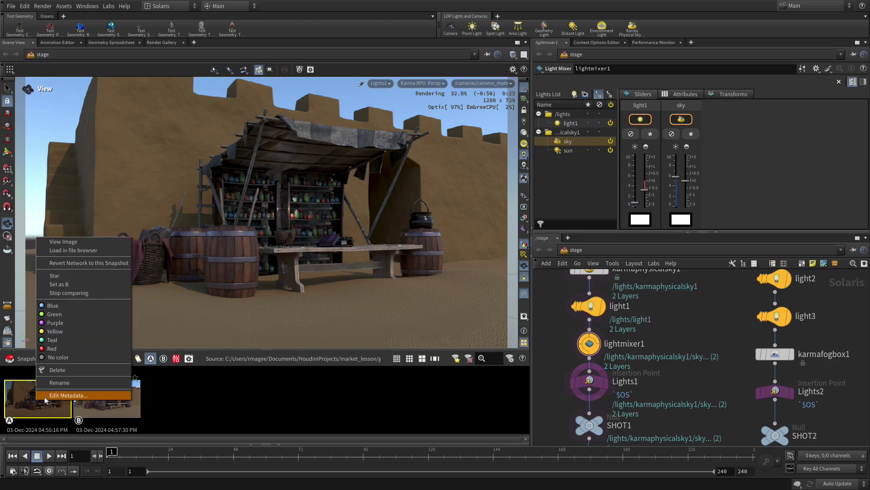
left_click(57, 264)
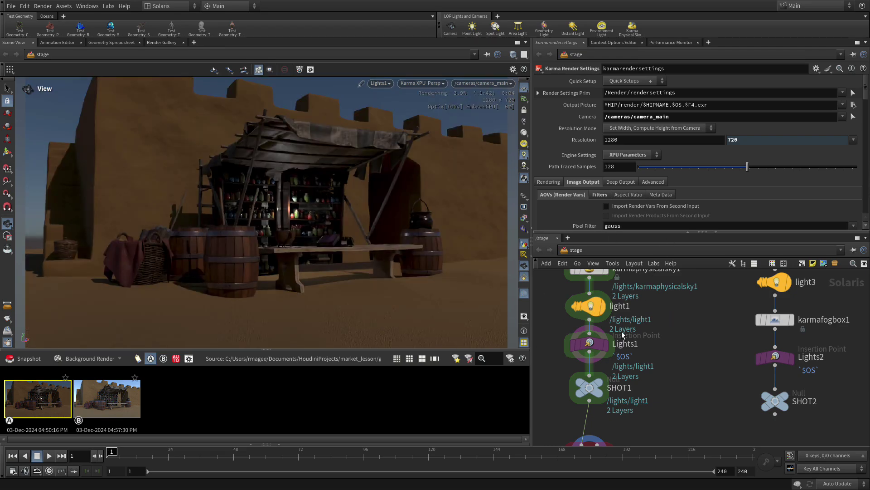
middle_click_drag(663, 327, 685, 328)
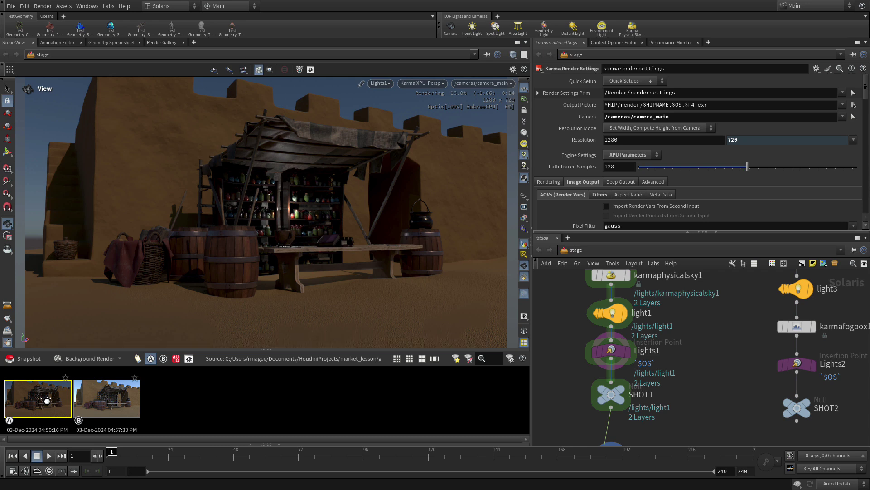
left_click(104, 403)
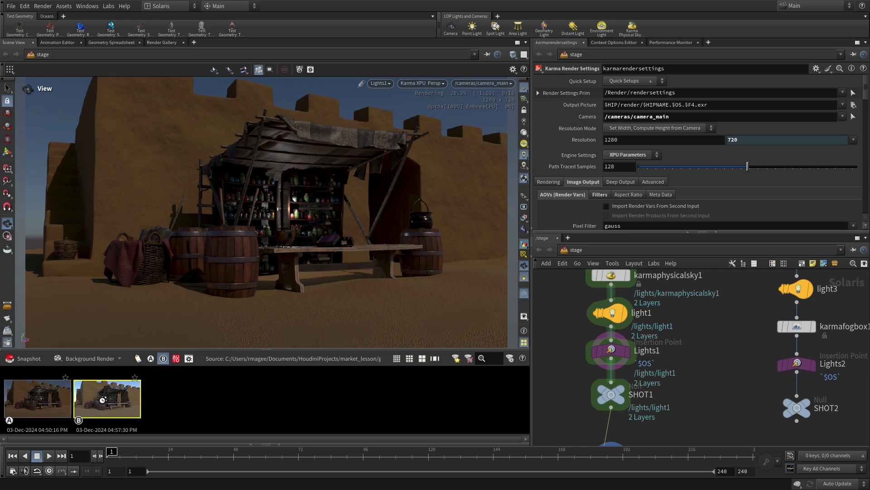
right_click(104, 403)
left_click(274, 379)
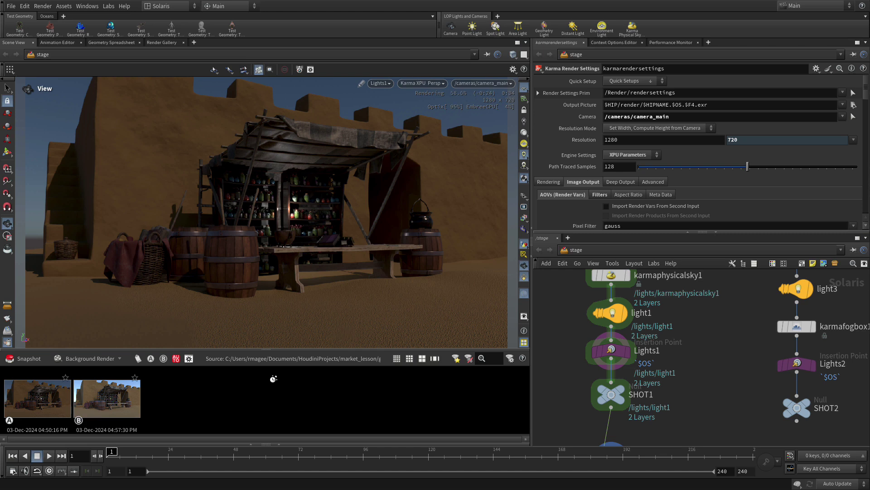
Step: Alt-drag copies of karmarendersettings and usdrender_rop1 under SHOT2 and wire SHOT2 into karmarendersettings1
middle_click_drag(728, 391, 686, 275)
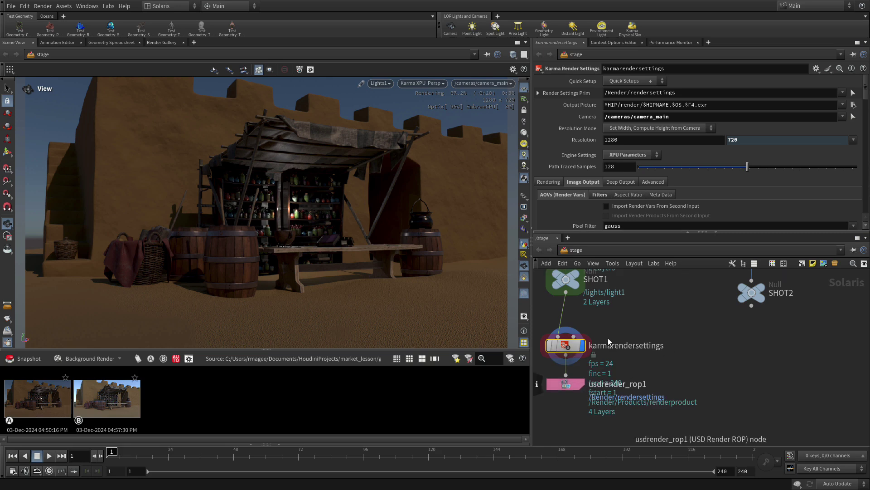
left_click_drag(611, 338, 558, 392)
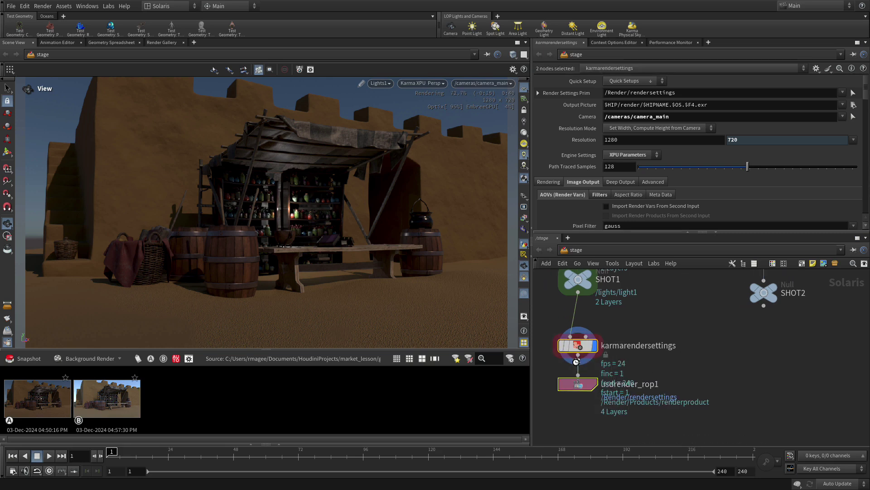
left_click_drag(576, 347, 767, 356, "alt")
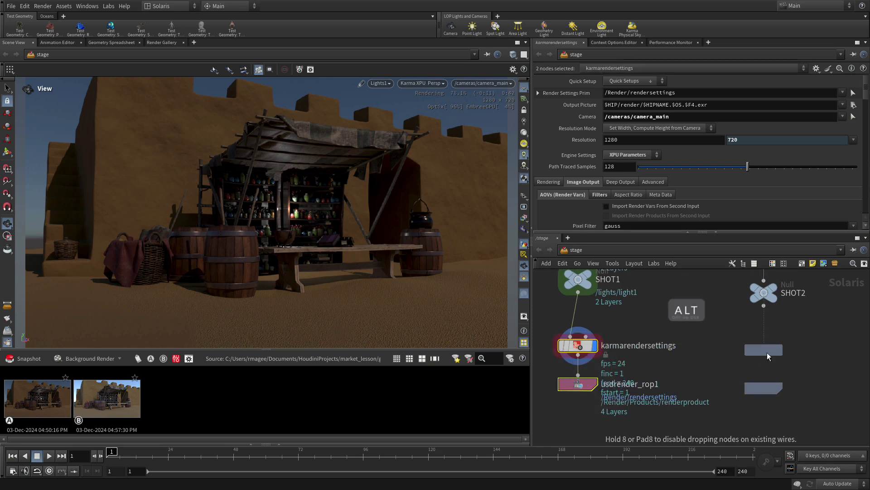
left_click(764, 306)
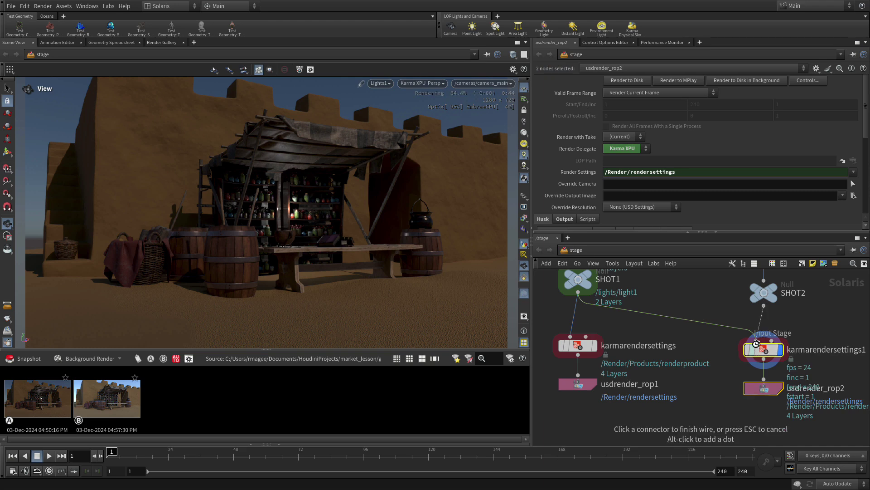
left_click(757, 343)
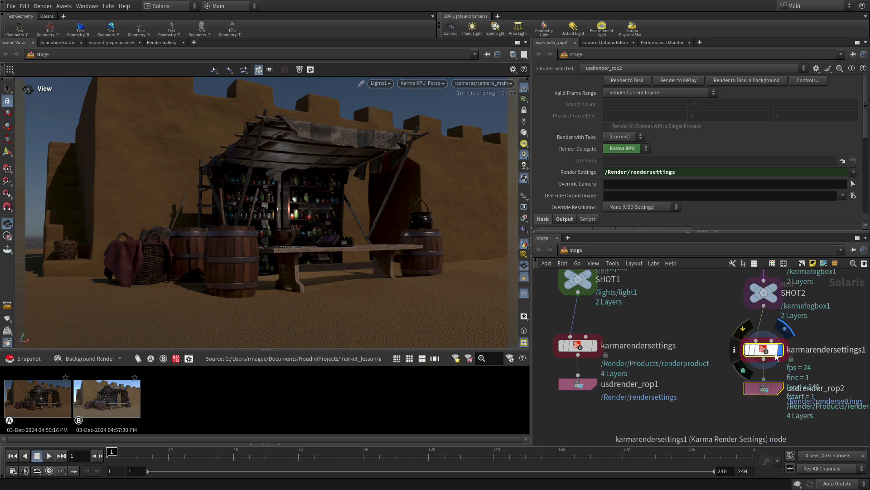
left_click(766, 351)
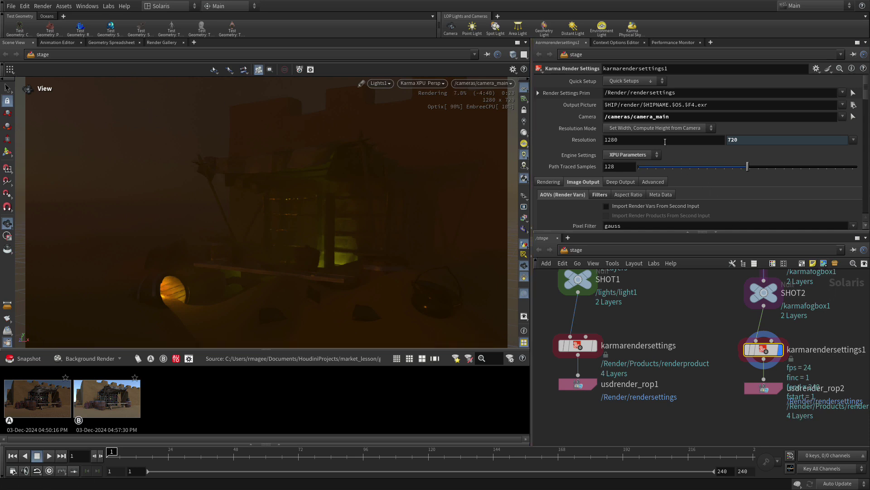
Step: Replace $HIPNAME.$OS.$F4 with fog_market in karmarendersettings1's output picture path
left_click_drag(695, 105, 644, 105)
key("BackSpace")
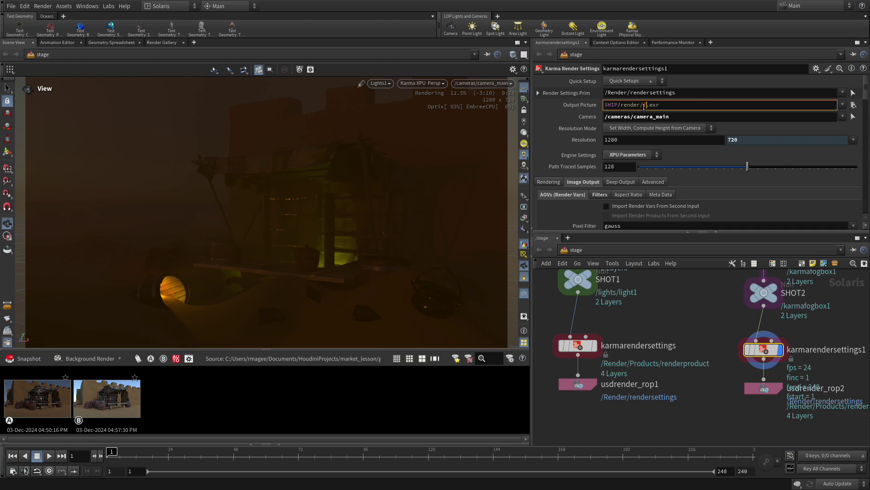
type("og_mark")
type("et")
key("Return")
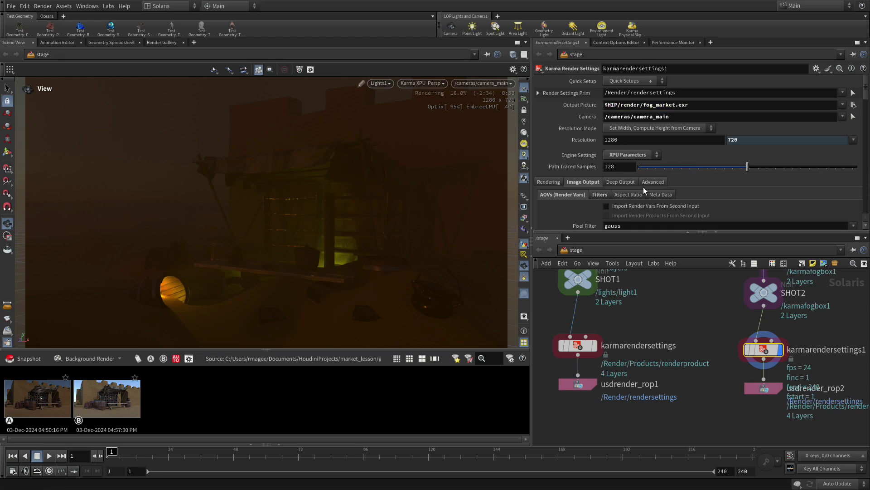
scroll(620, 190, "down", 2)
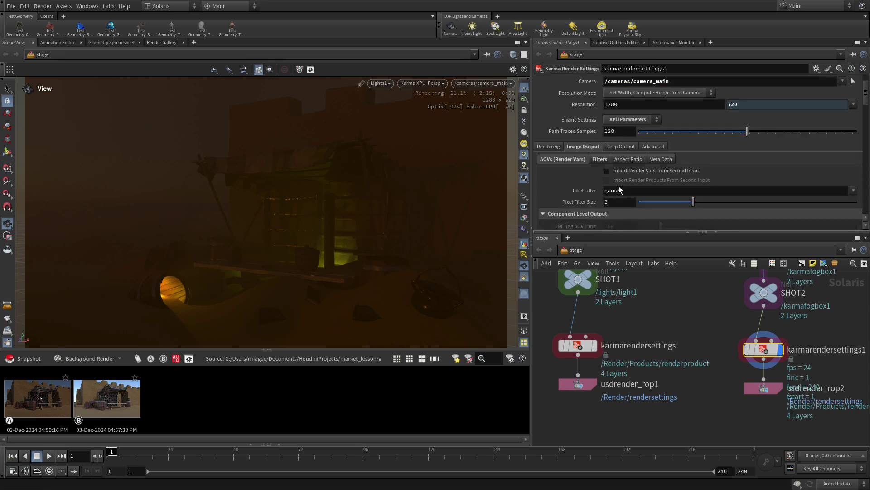
scroll(619, 189, "down", 2)
left_click(764, 389)
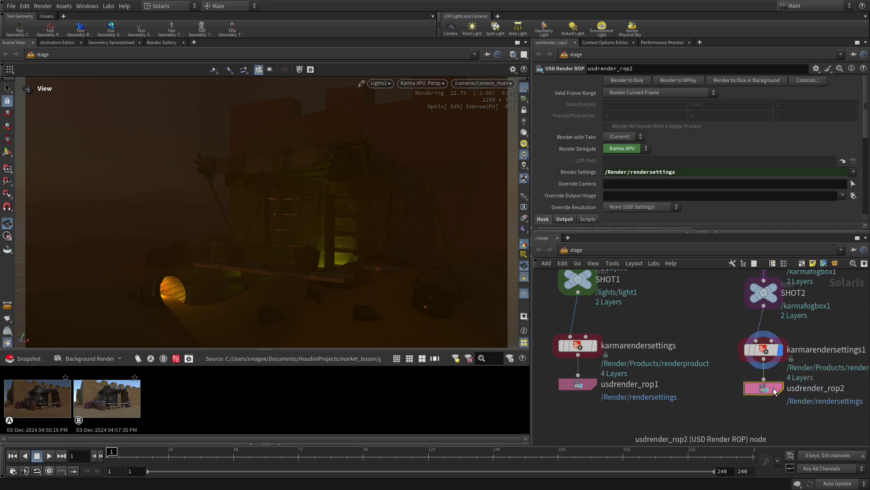
Step: Render usdrender_rop2 to disk and kill one of its jobs in a Render Scheduler pane
left_click(624, 82)
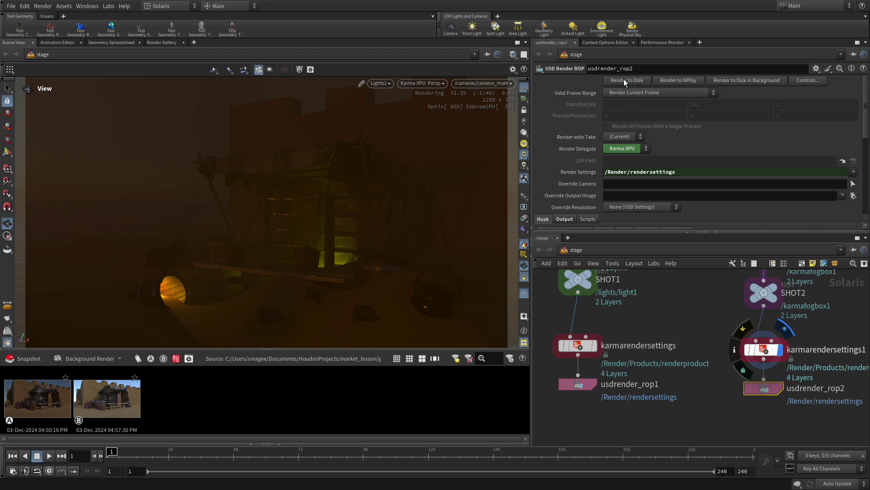
left_click(568, 238)
mouse_move(592, 256)
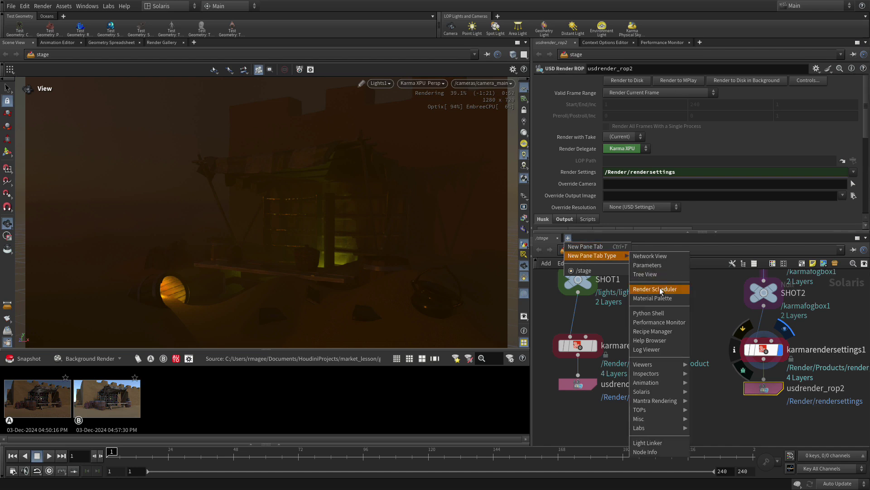
left_click(655, 289)
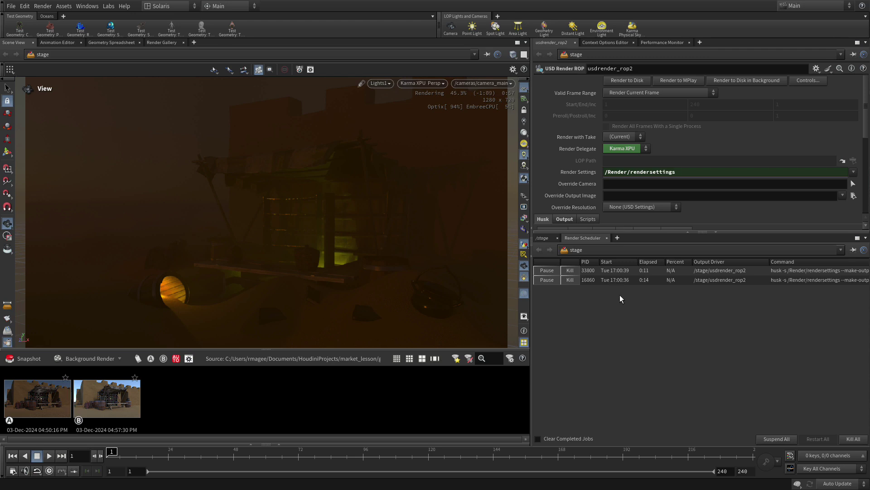
left_click(573, 281)
left_click(542, 238)
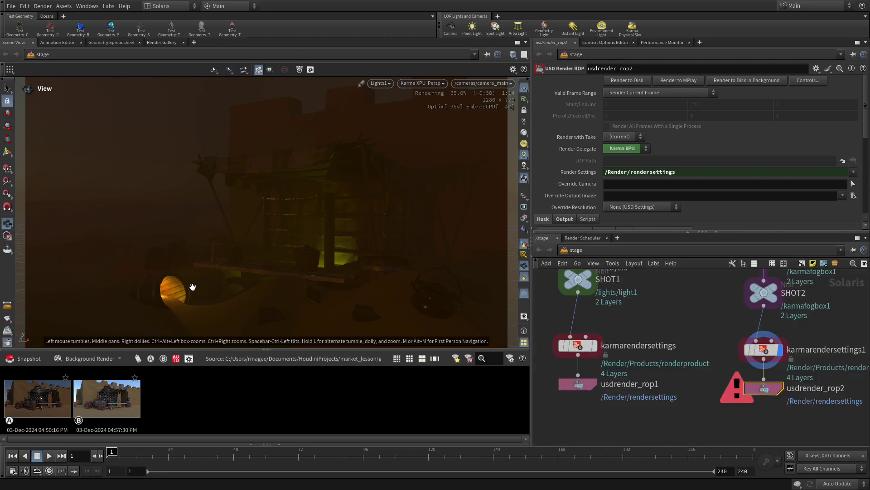
Step: Switch to the Render Gallery and drag the wipe slider between snapshots A and B
left_click(161, 42)
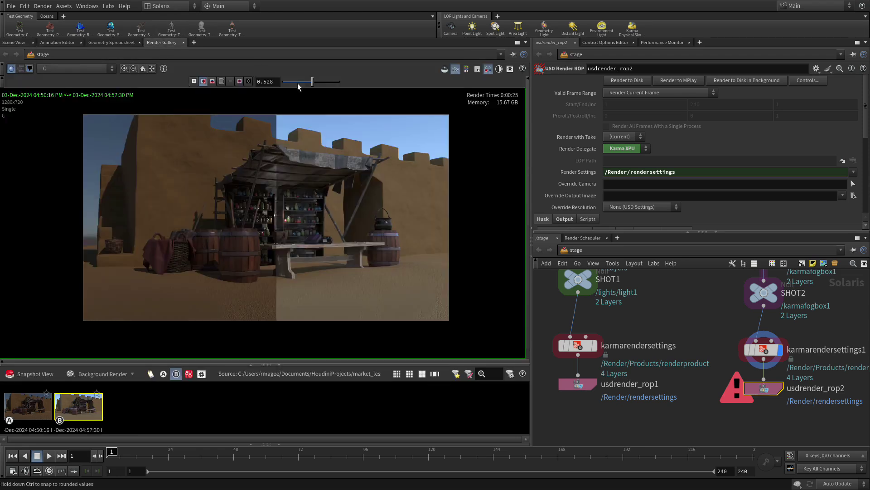
mouse_move(311, 83)
left_mouse_down()
mouse_move(324, 83)
mouse_move(312, 83)
left_mouse_up()
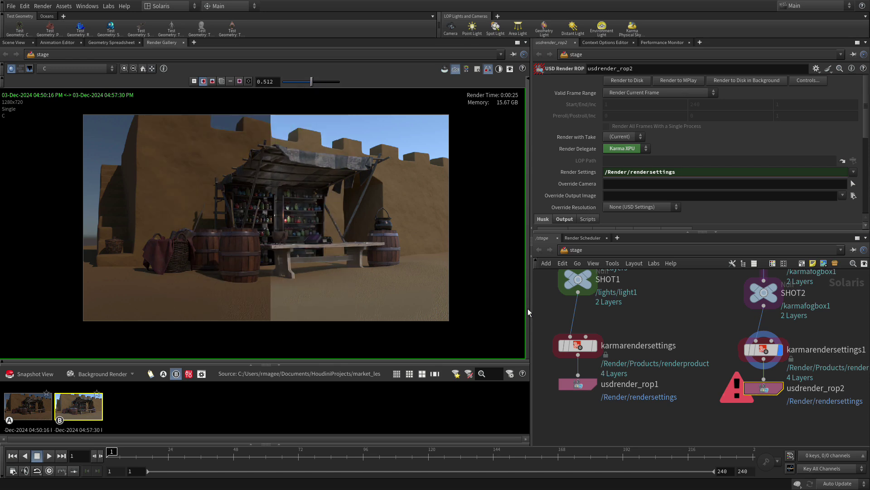